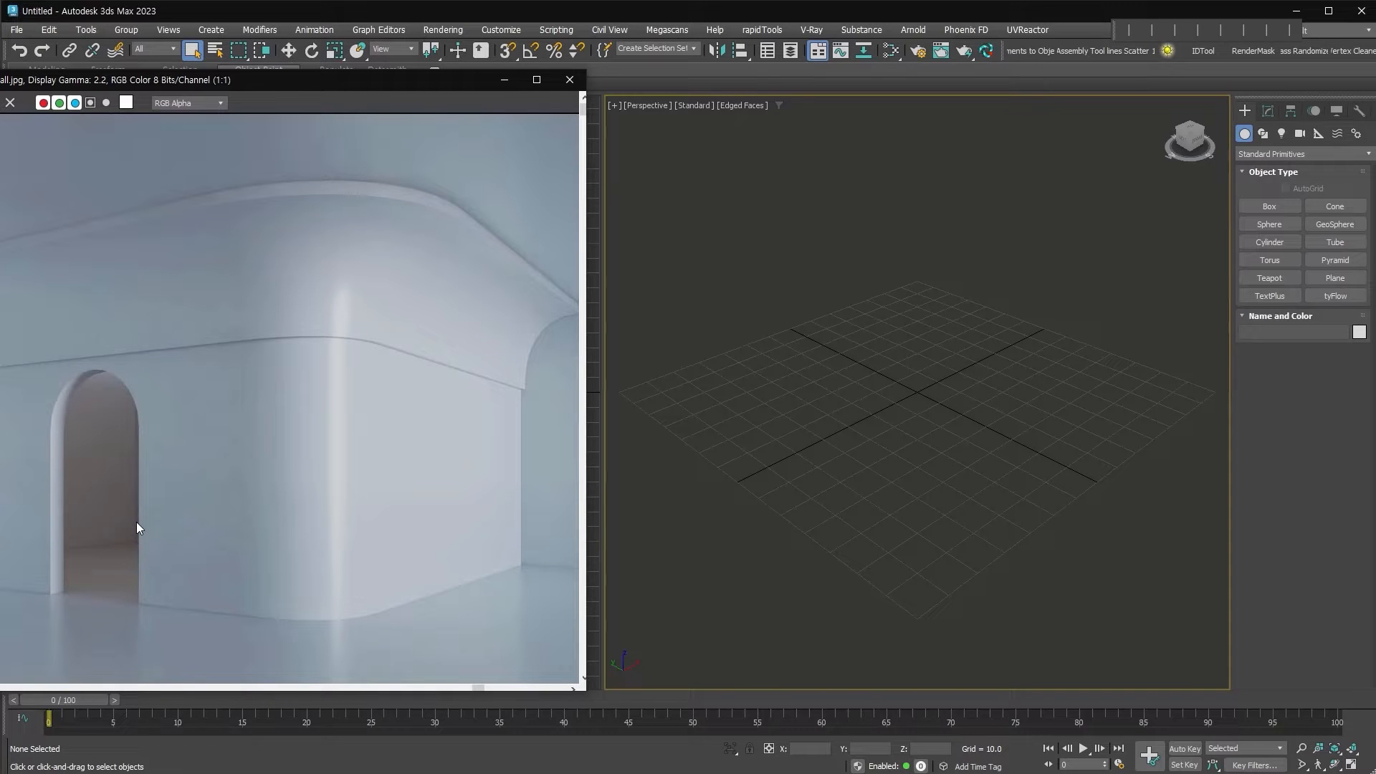
- Draw a standard Box primitive on the ground grid in the perspective view
scroll(768, 476, down, 5)
click(1269, 206)
drag(922, 309, 935, 663)
click(928, 440)
scroll(927, 459, down, 4)
alt+middle_drag(932, 488, 1000, 444)
- Set the box's length to 3000, width to 3000 and height to 2500, and show it framed in an orthographic view
double_click(1327, 423)
text(3000)
key(Tab)
text(300)
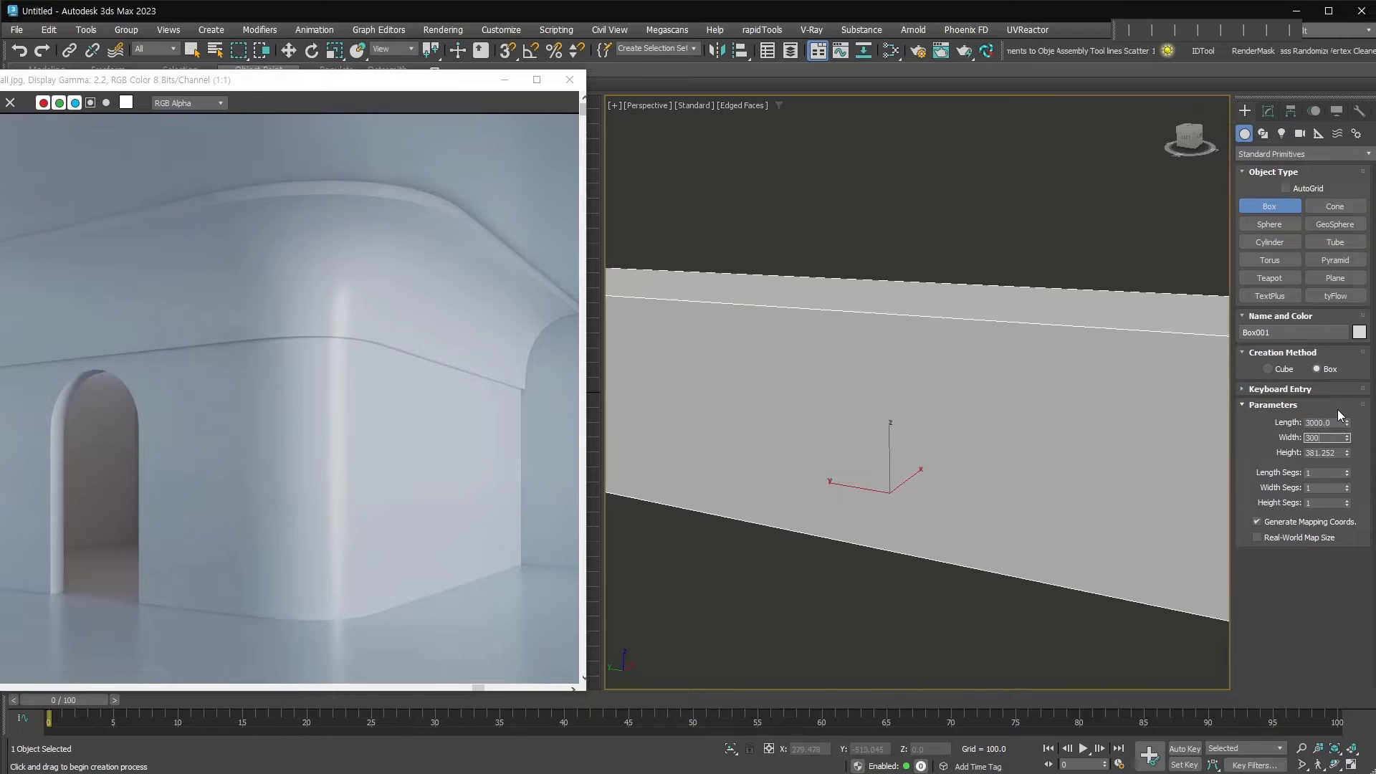
text(0)
key(Tab)
text(2500)
key(Return)
key(z)
key(u)
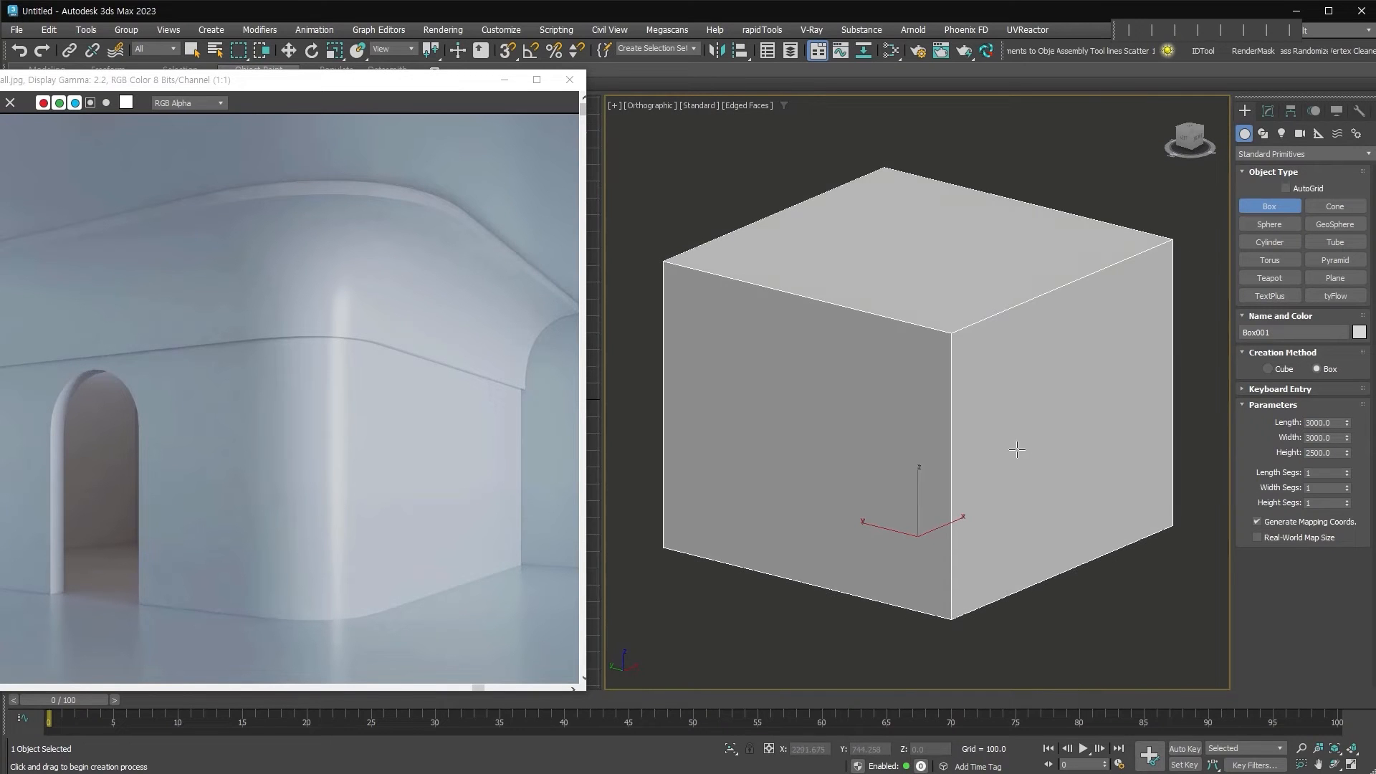
alt+middle_drag(1018, 450, 1043, 453)
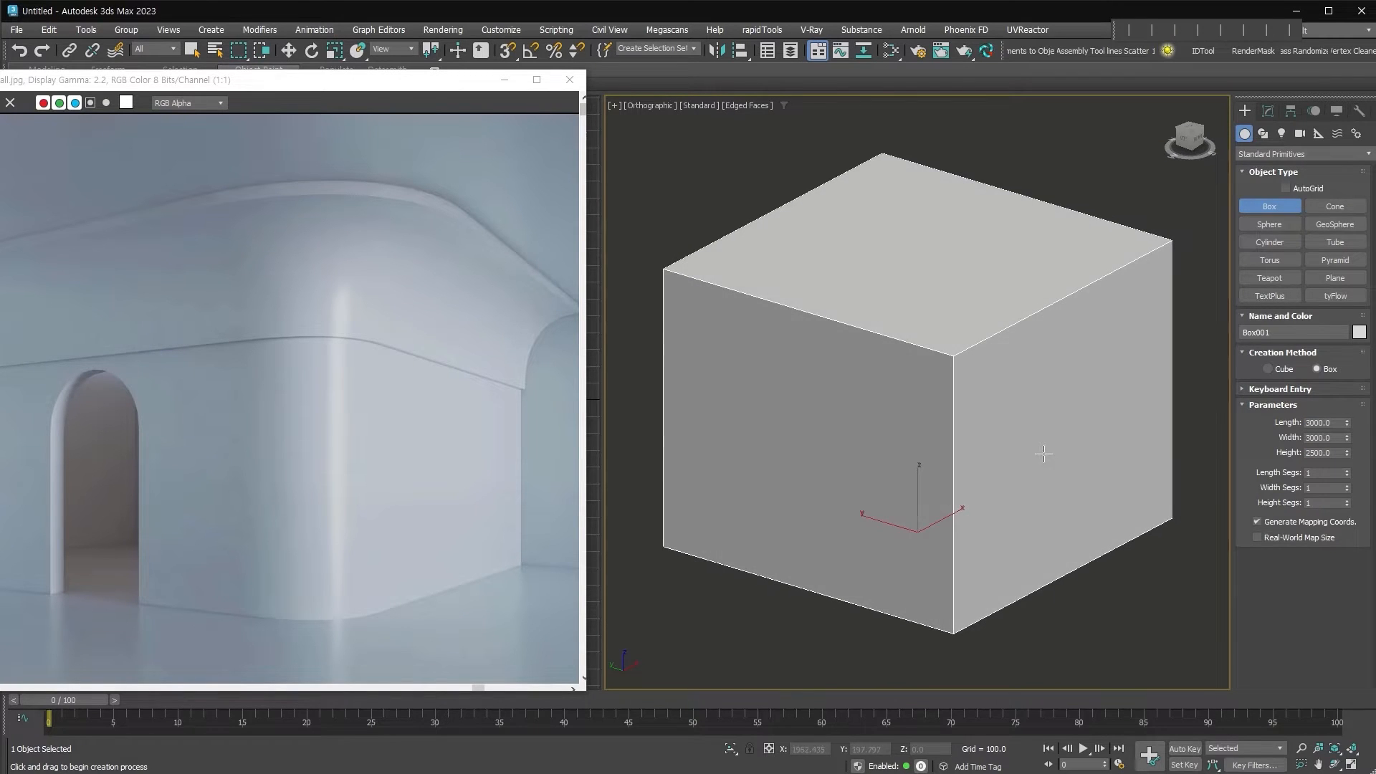
- Convert the box to an editable poly and detach its two adjacent front side polygons as a separate object
key(alt+e)
click(1317, 448)
click(1100, 421)
ctrl+click(901, 425)
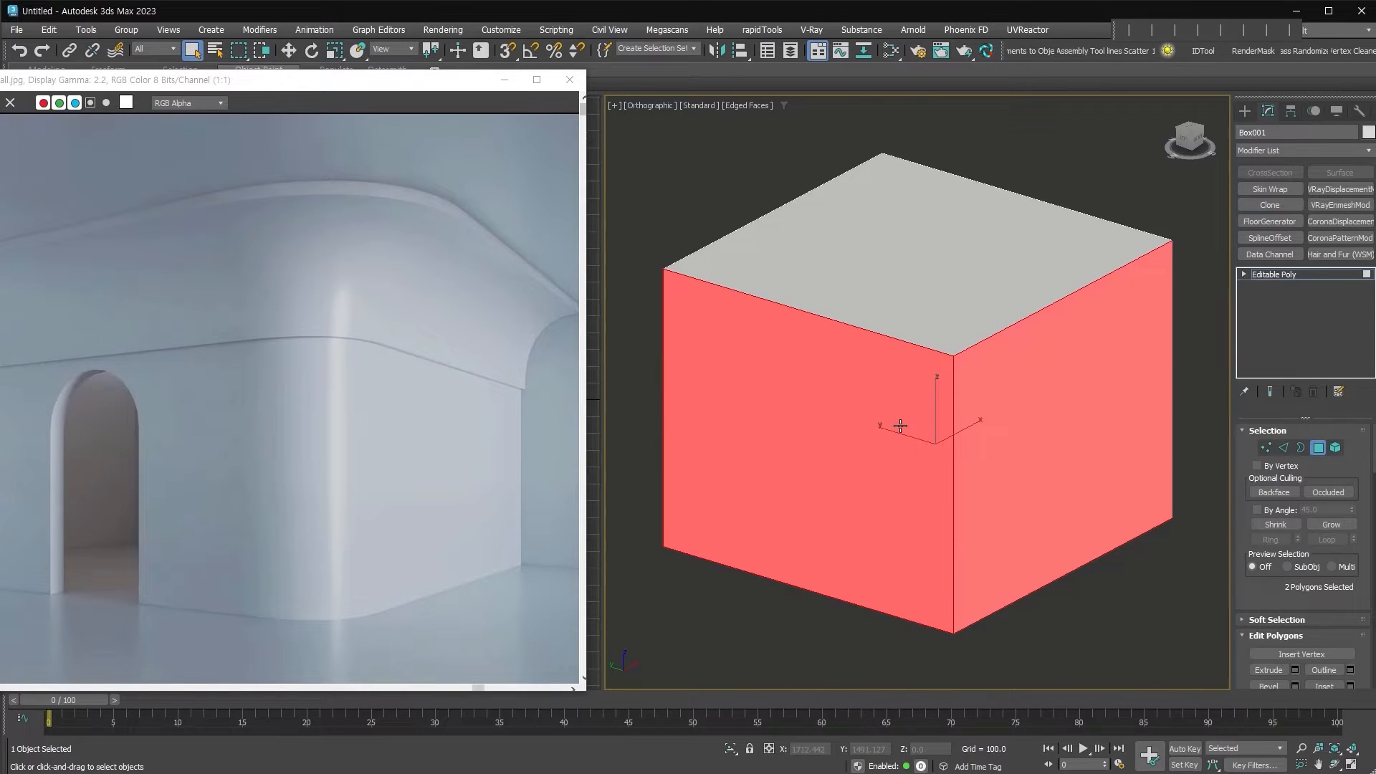
key(alt+d)
click(742, 404)
- Leave polygon editing and isolate the detached two-wall object
click(1318, 448)
click(977, 402)
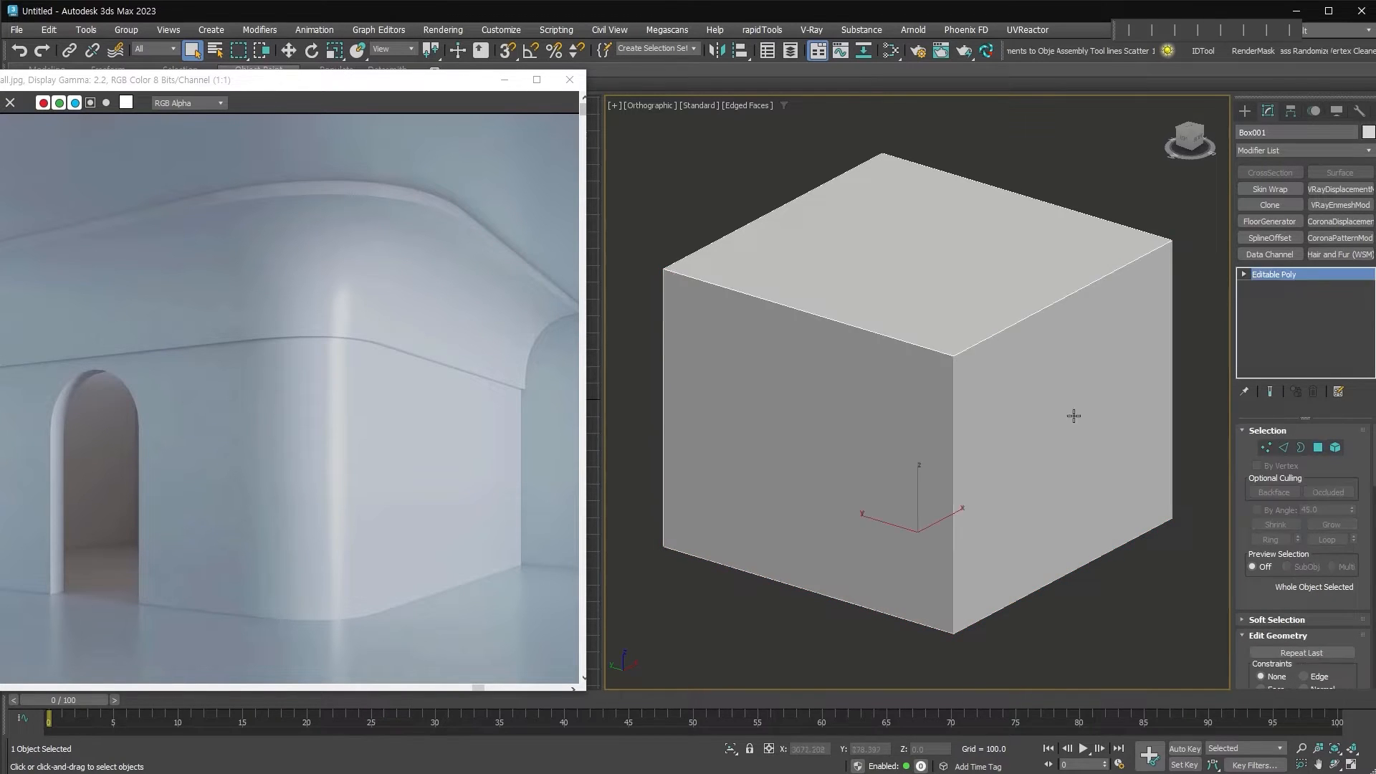
key(alt+q)
mouse_move(1102, 502)
alt+middle_down()
mouse_move(1070, 508)
mouse_move(1097, 509)
alt+middle_up()
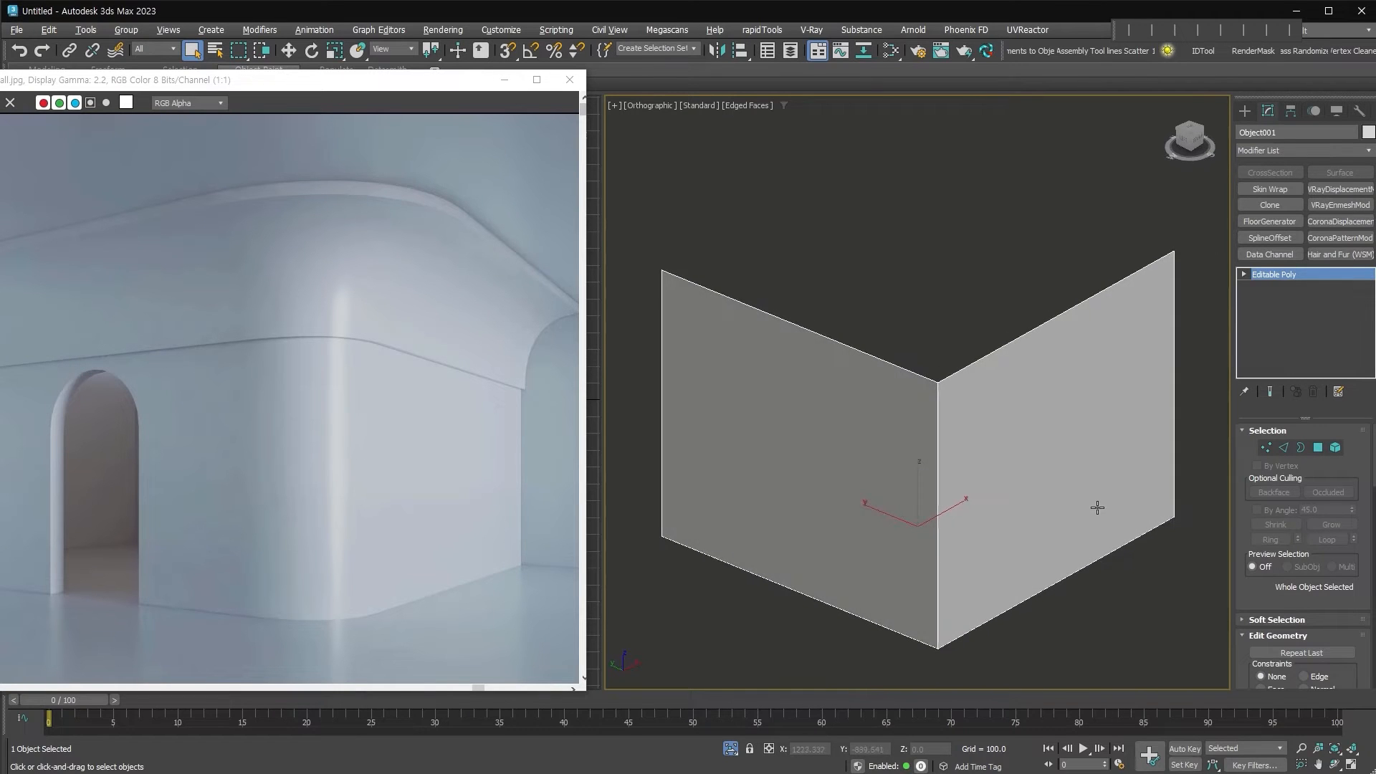
- Chamfer the vertical edge shared by the two walls with an amount of about 508.84
click(1283, 448)
click(936, 500)
mouse_move(1038, 493)
alt+middle_down()
mouse_move(1045, 454)
mouse_move(1039, 495)
mouse_move(1031, 470)
alt+middle_up()
right_click(1030, 470)
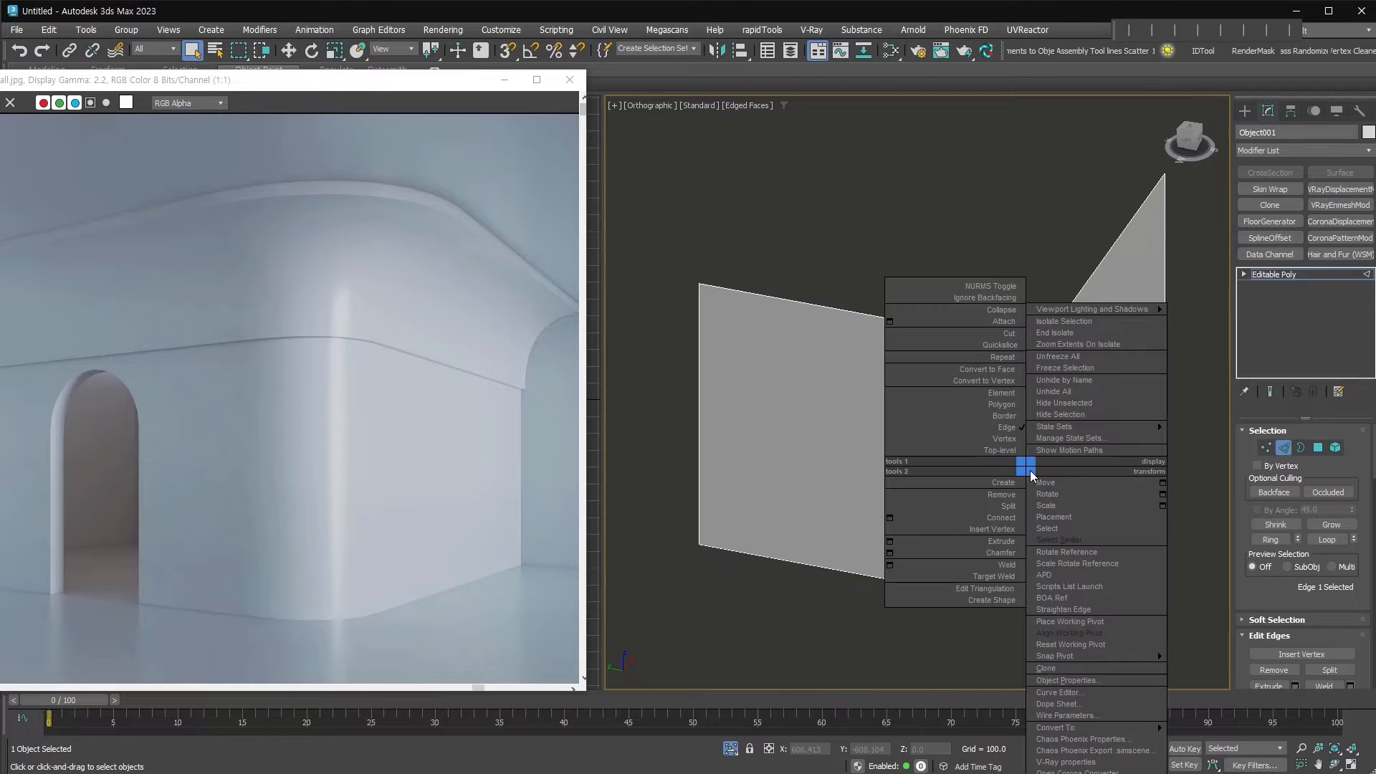
click(890, 552)
drag(929, 421, 956, 356)
- Set the corner chamfer to 18 connecting edge segments and apply it
drag(929, 442, 933, 405)
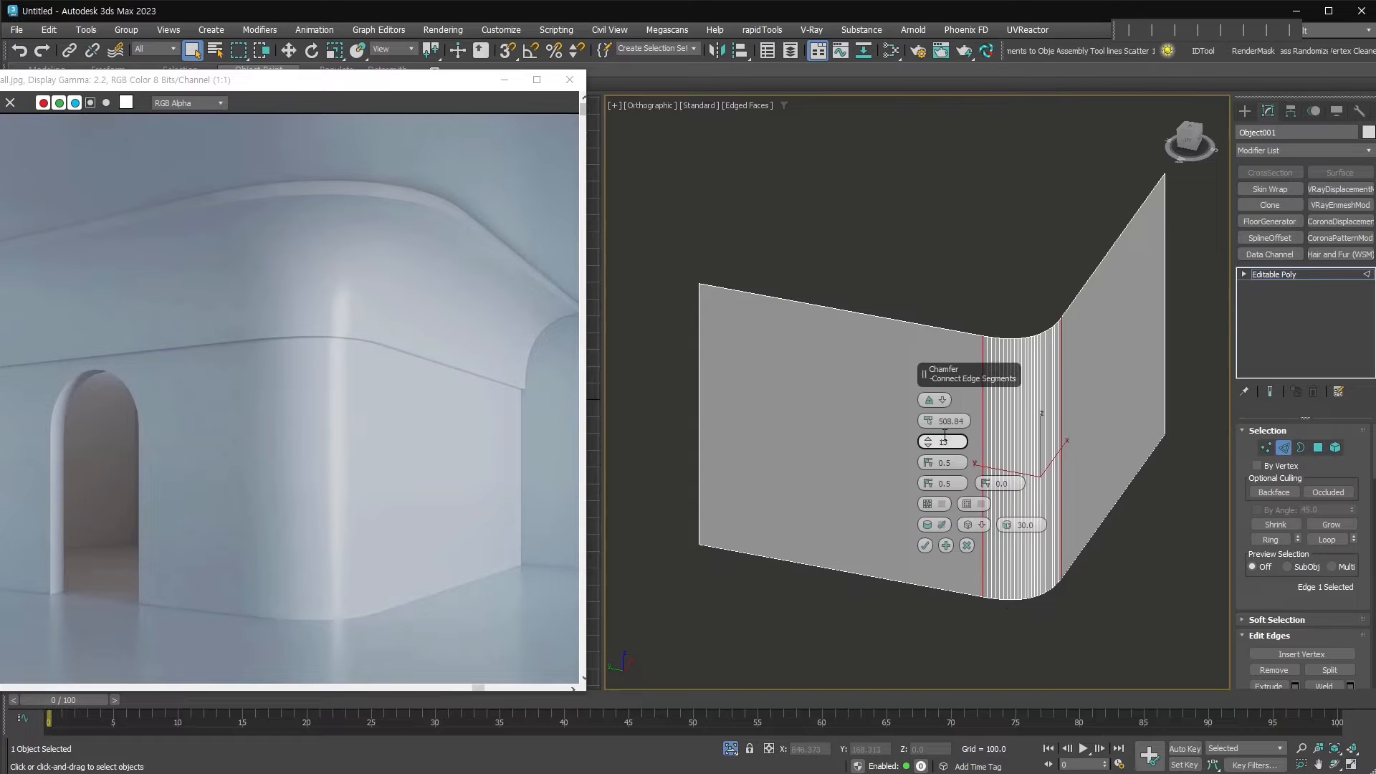
scroll(1043, 567, up, 6)
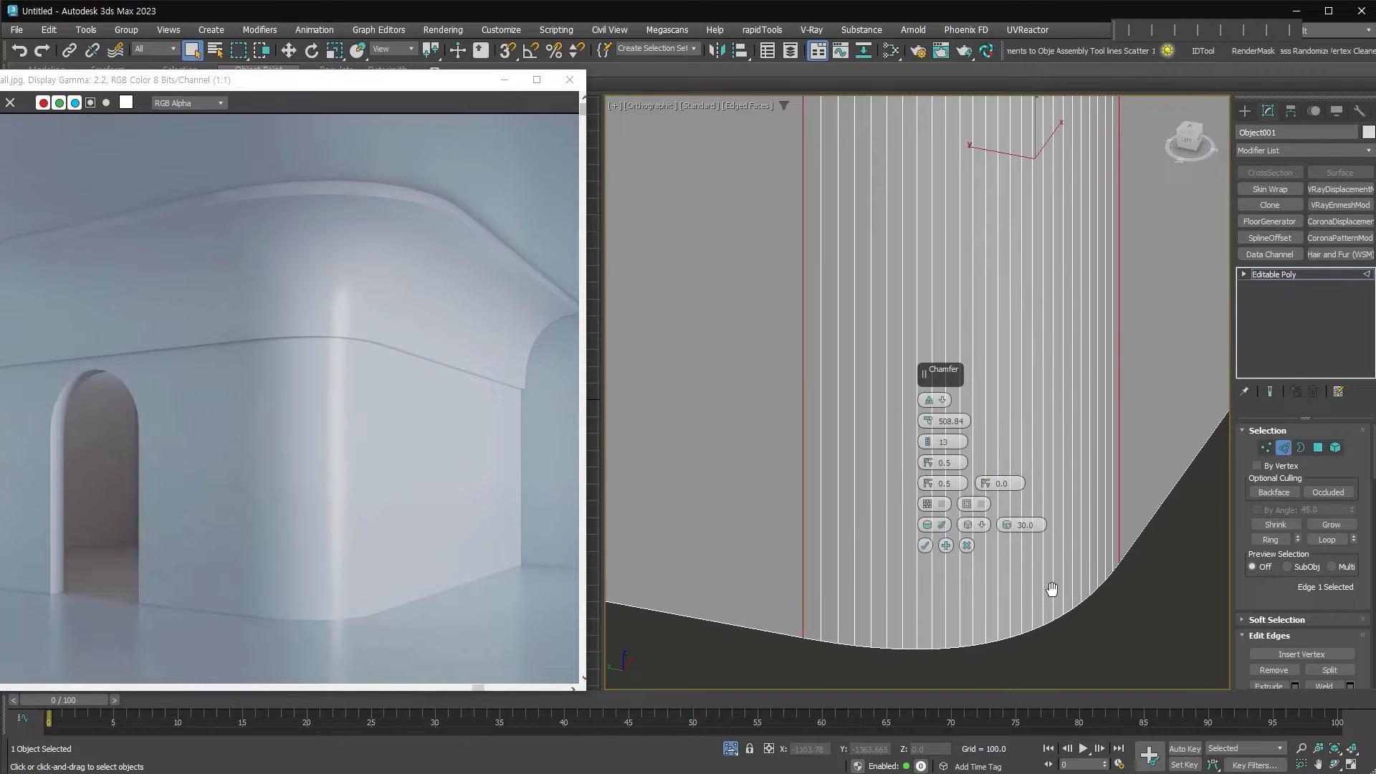
drag(930, 444, 930, 427)
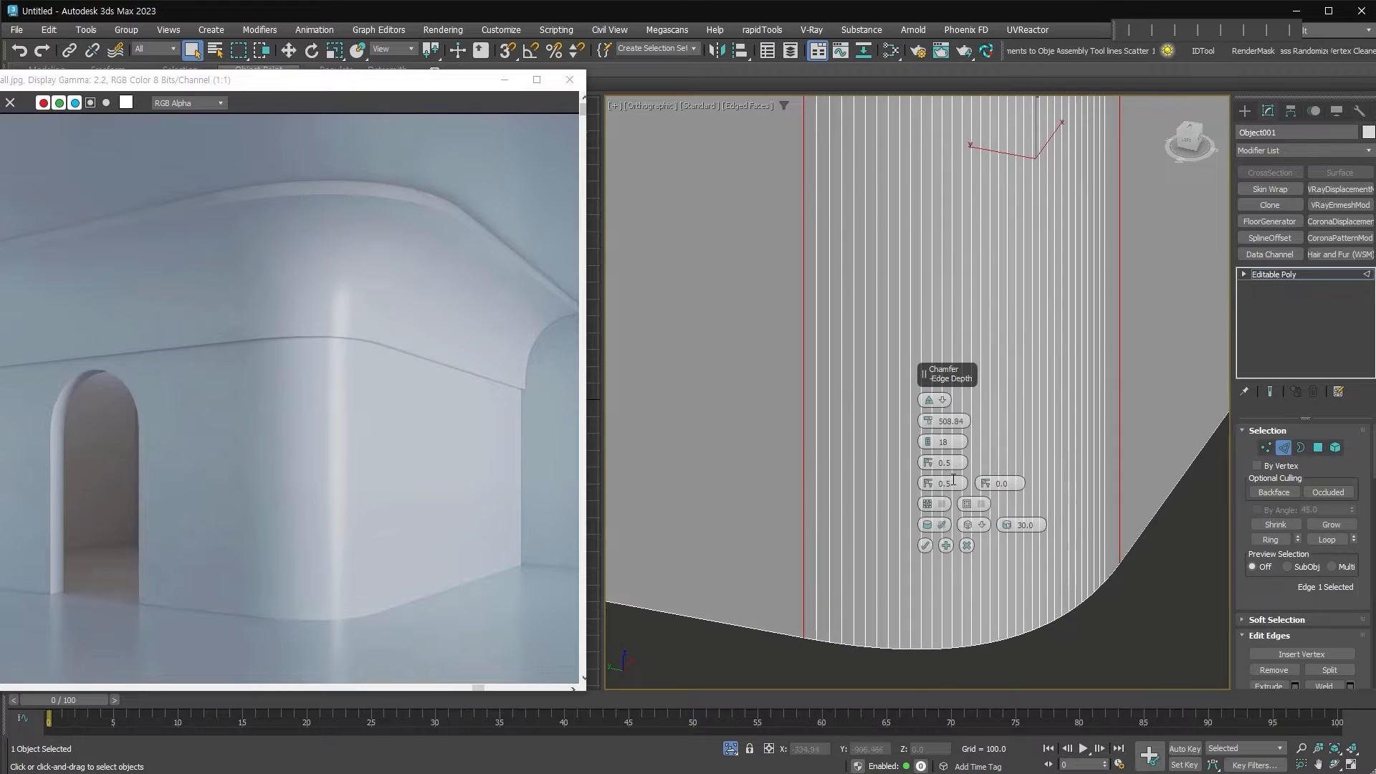
click(925, 546)
scroll(1013, 464, down, 3)
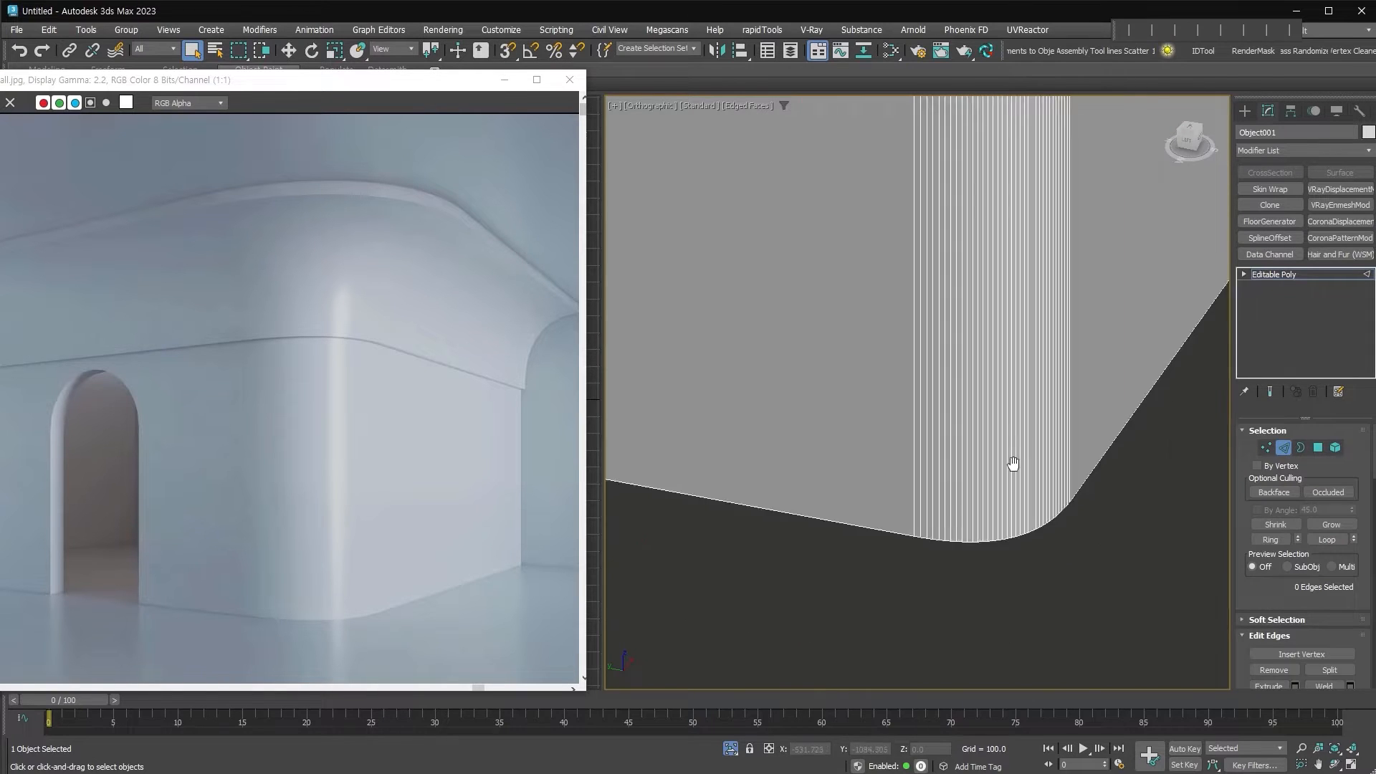
middle_drag(1013, 464, 1011, 522)
scroll(1012, 522, down, 3)
mouse_move(1055, 388)
alt+middle_down()
mouse_move(1074, 387)
mouse_move(1074, 369)
mouse_move(1061, 385)
alt+middle_up()
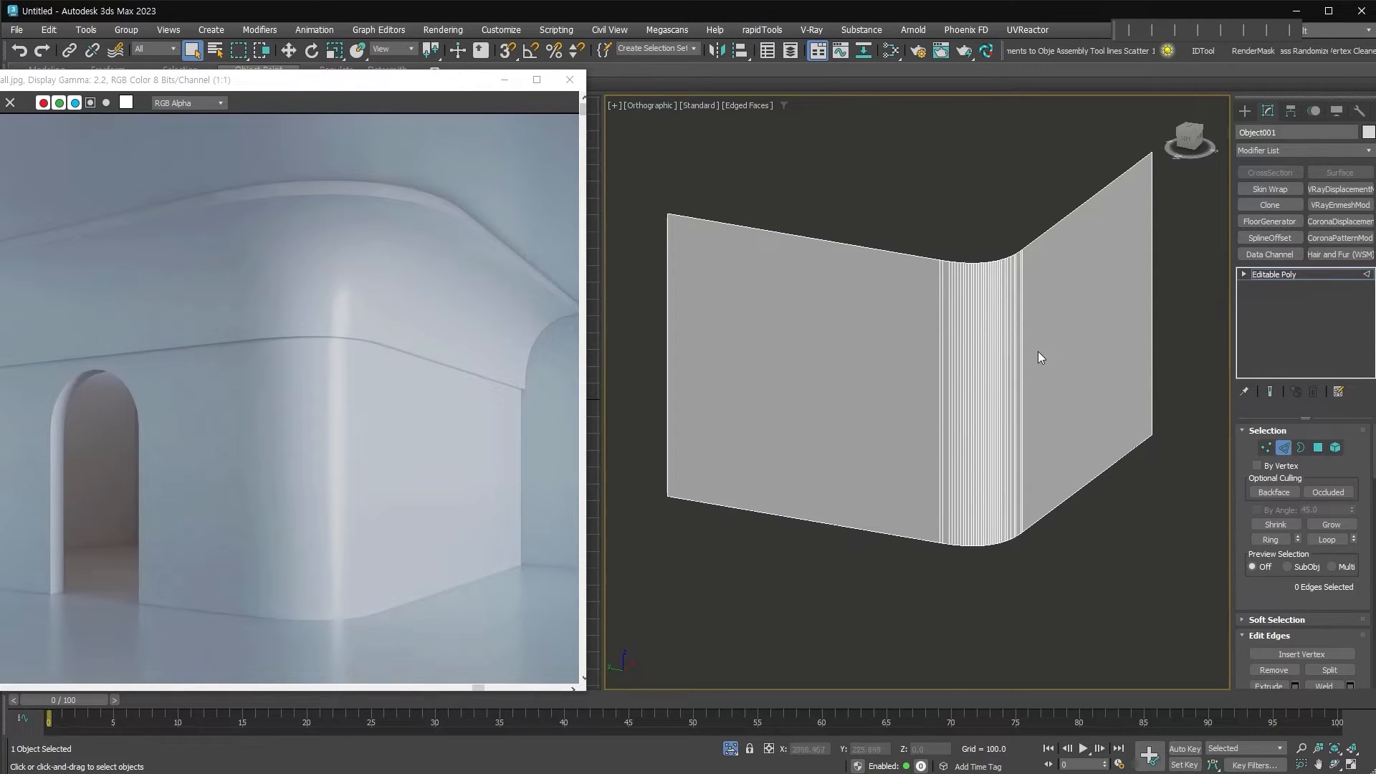
- Add an Edit Poly modifier above the wall's Editable Poly base and make it the active stack level
key(ctrl+e)
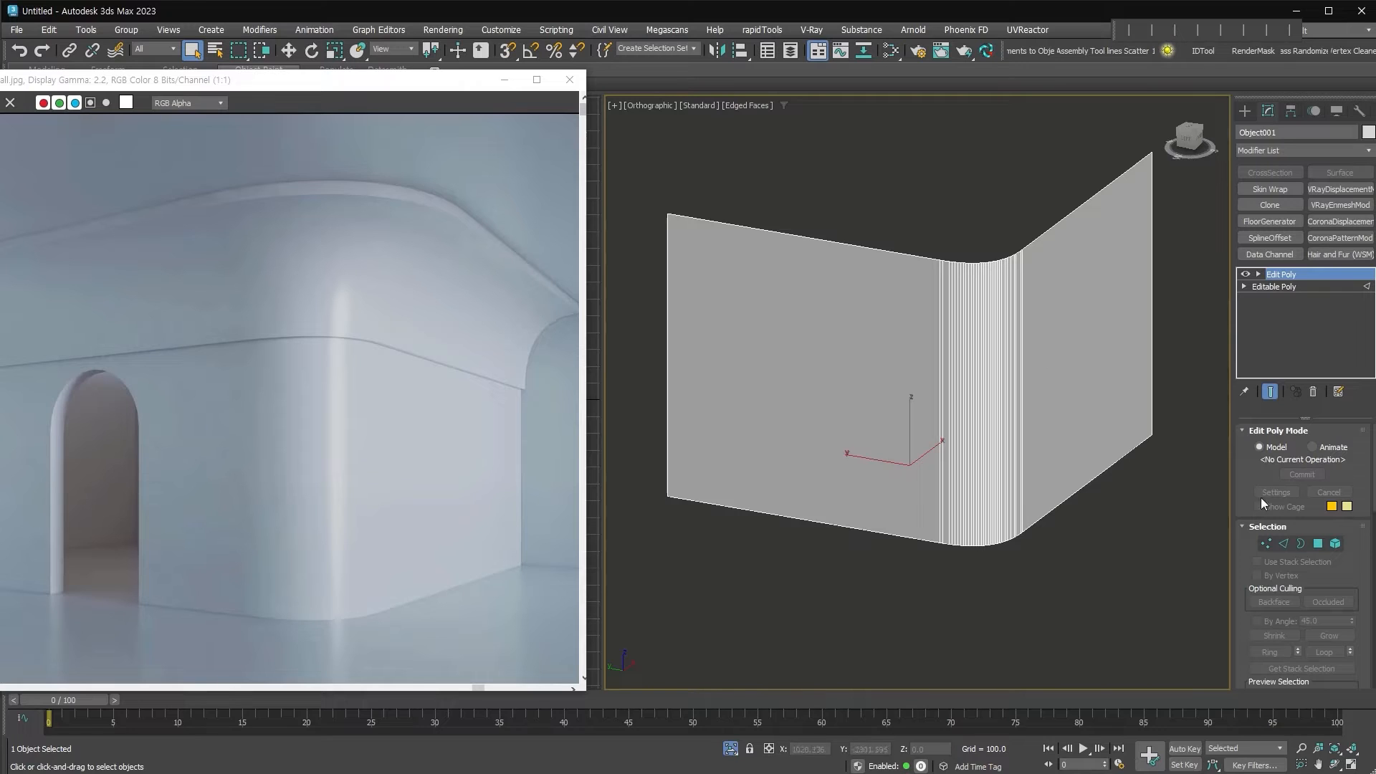
click(1340, 287)
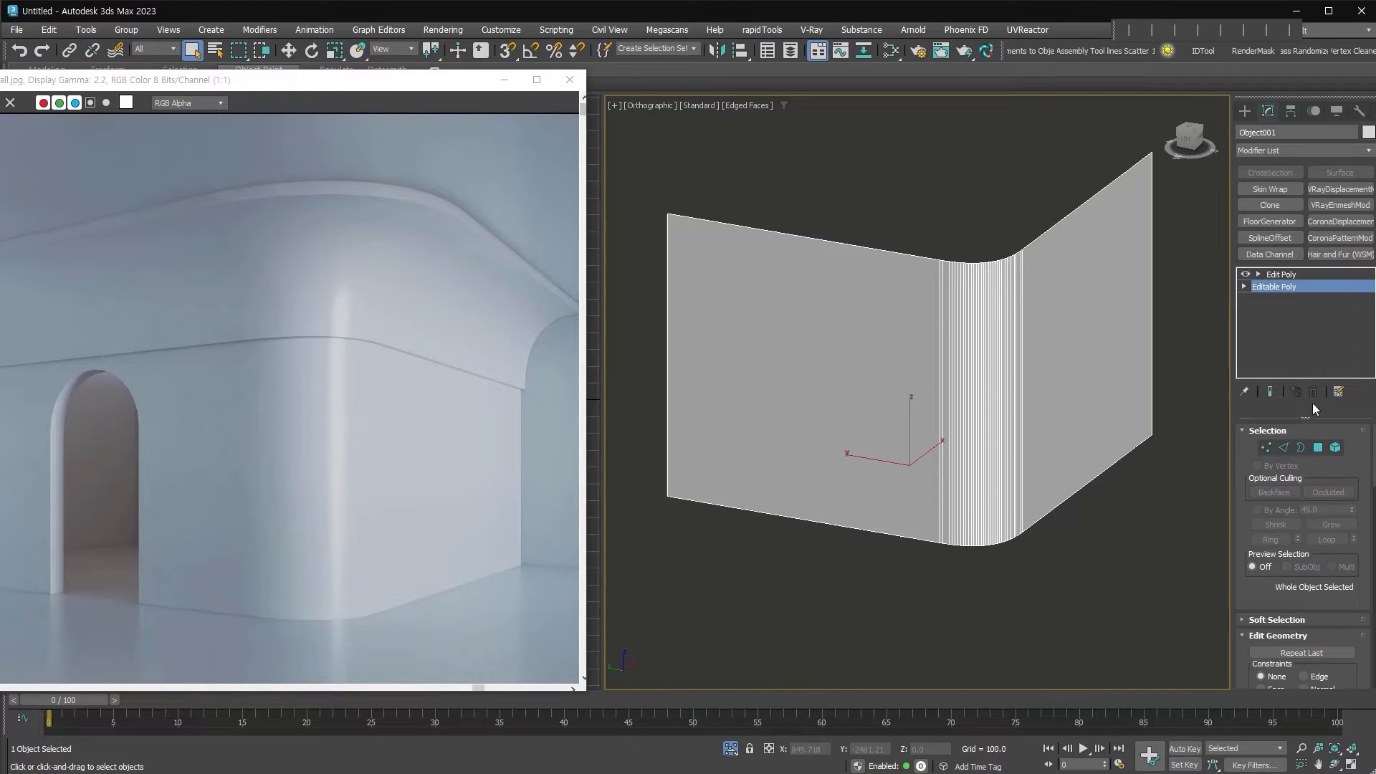
click(1290, 274)
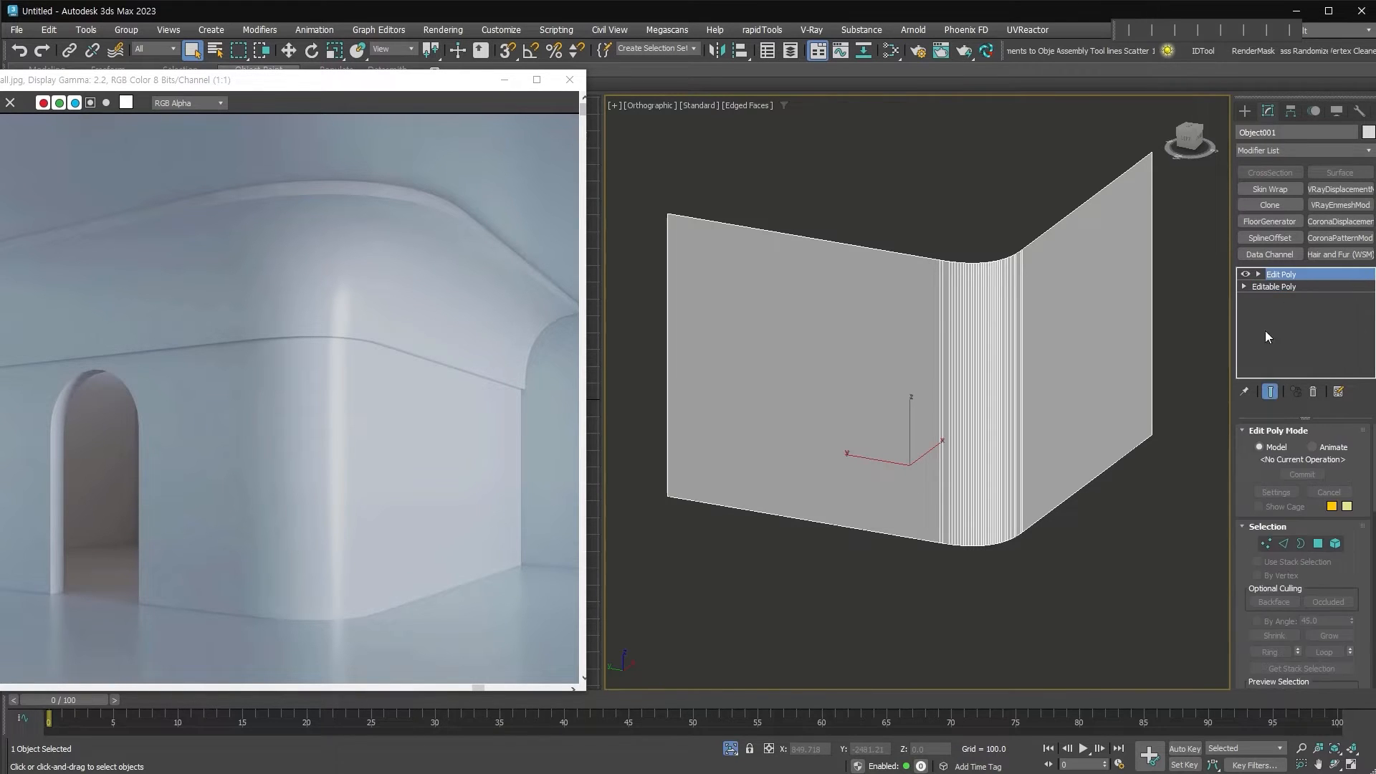
middle_drag(1023, 314, 1025, 355)
alt+middle_drag(1025, 355, 1018, 340)
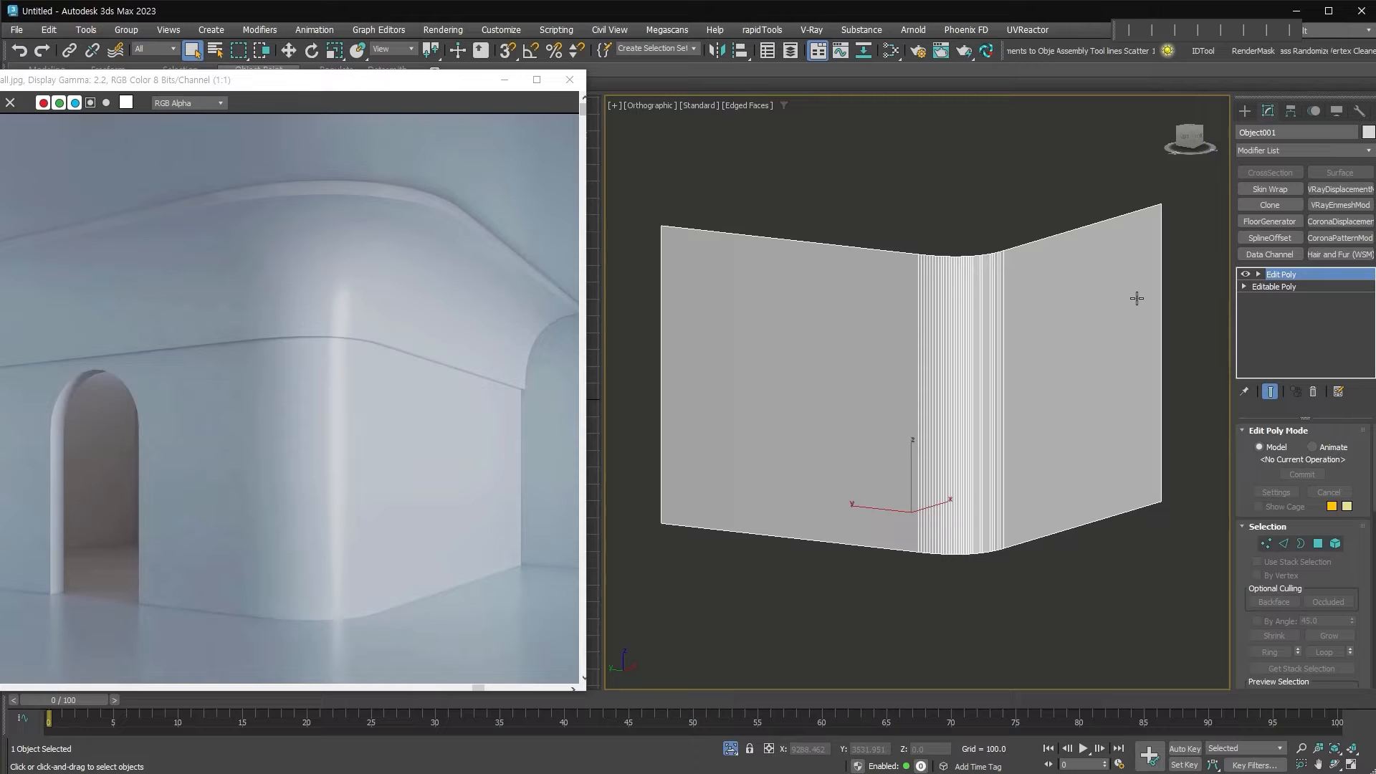
- Insert a horizontal edge loop around the rounded wall at a height of about 1781 with Swift Loop
drag(327, 84, 333, 115)
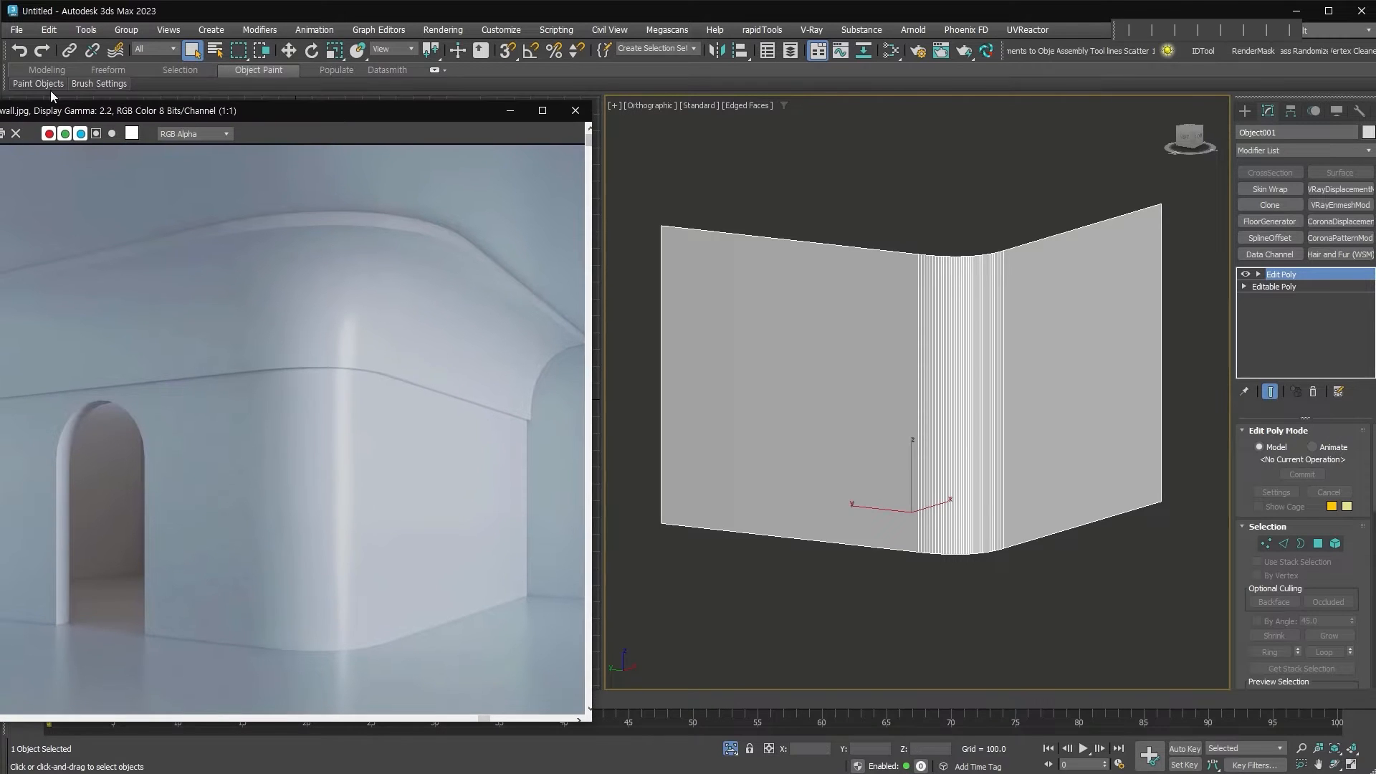
click(43, 68)
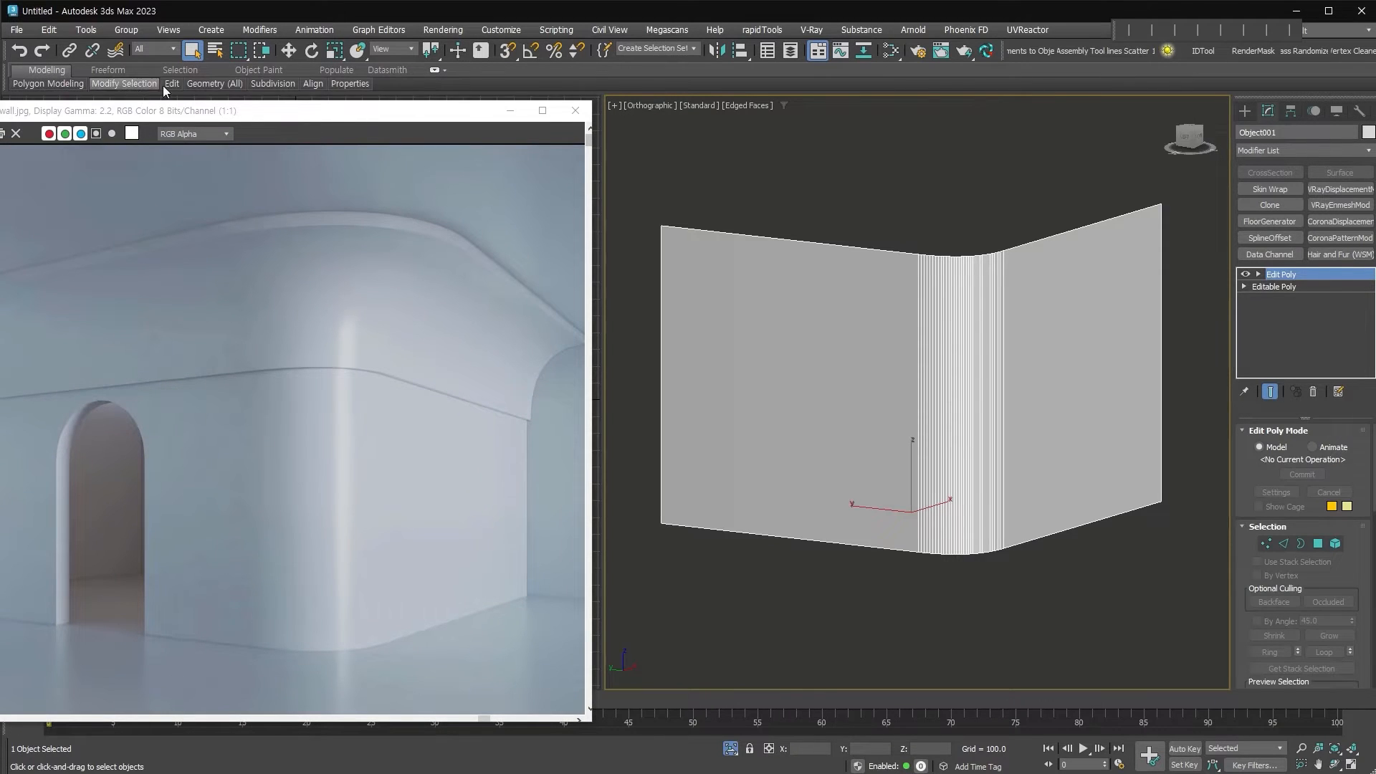
mouse_move(172, 83)
click(290, 118)
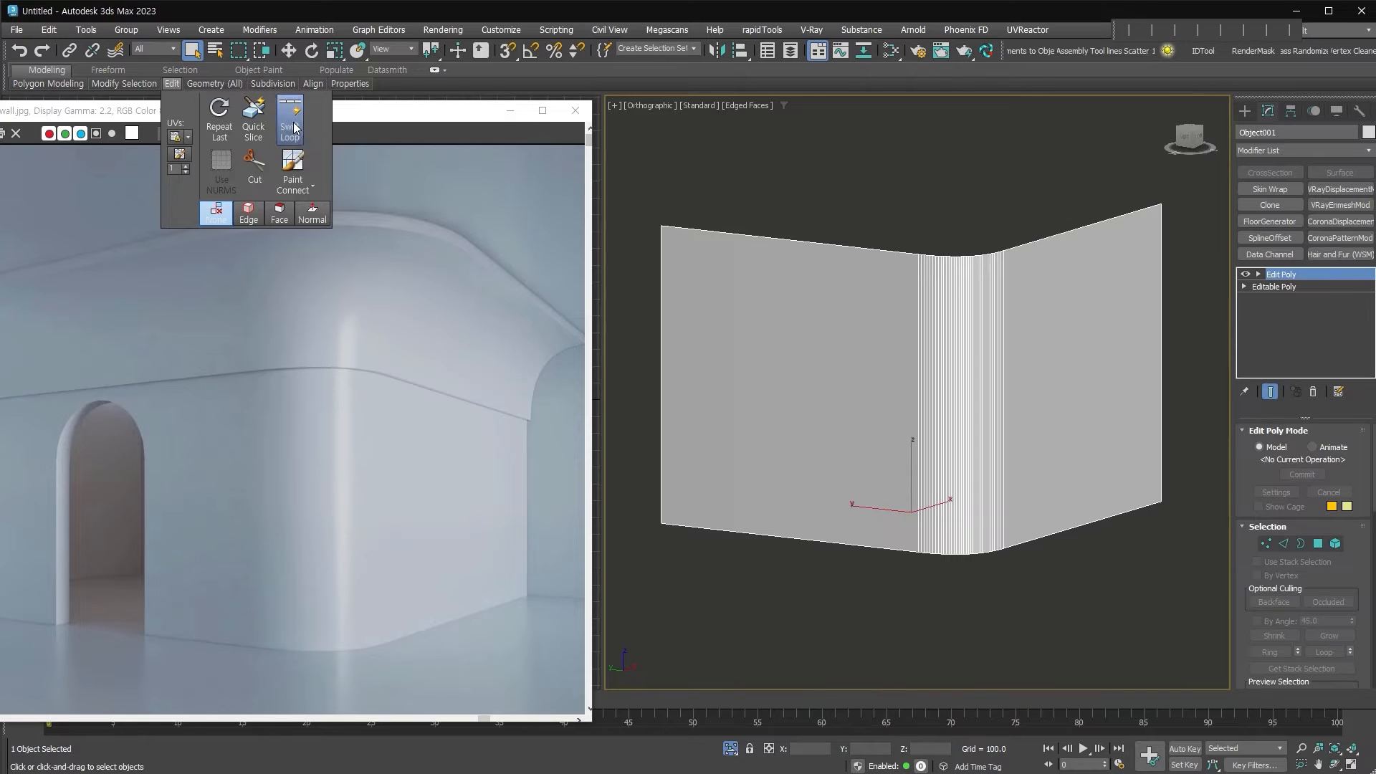
click(999, 337)
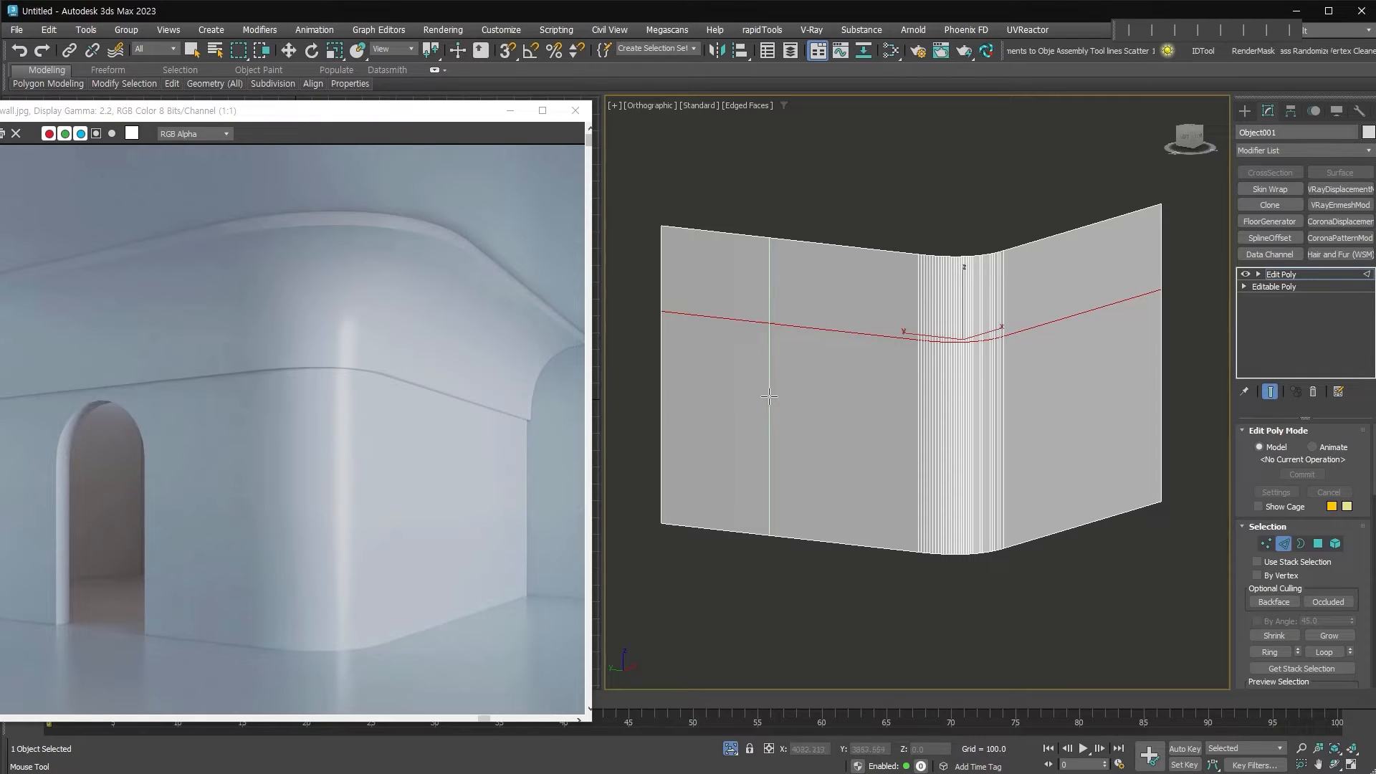
- Detach all wall polygons above the horizontal loop as Object002, and delete the Edit Poly modifier from the original wall
key(w)
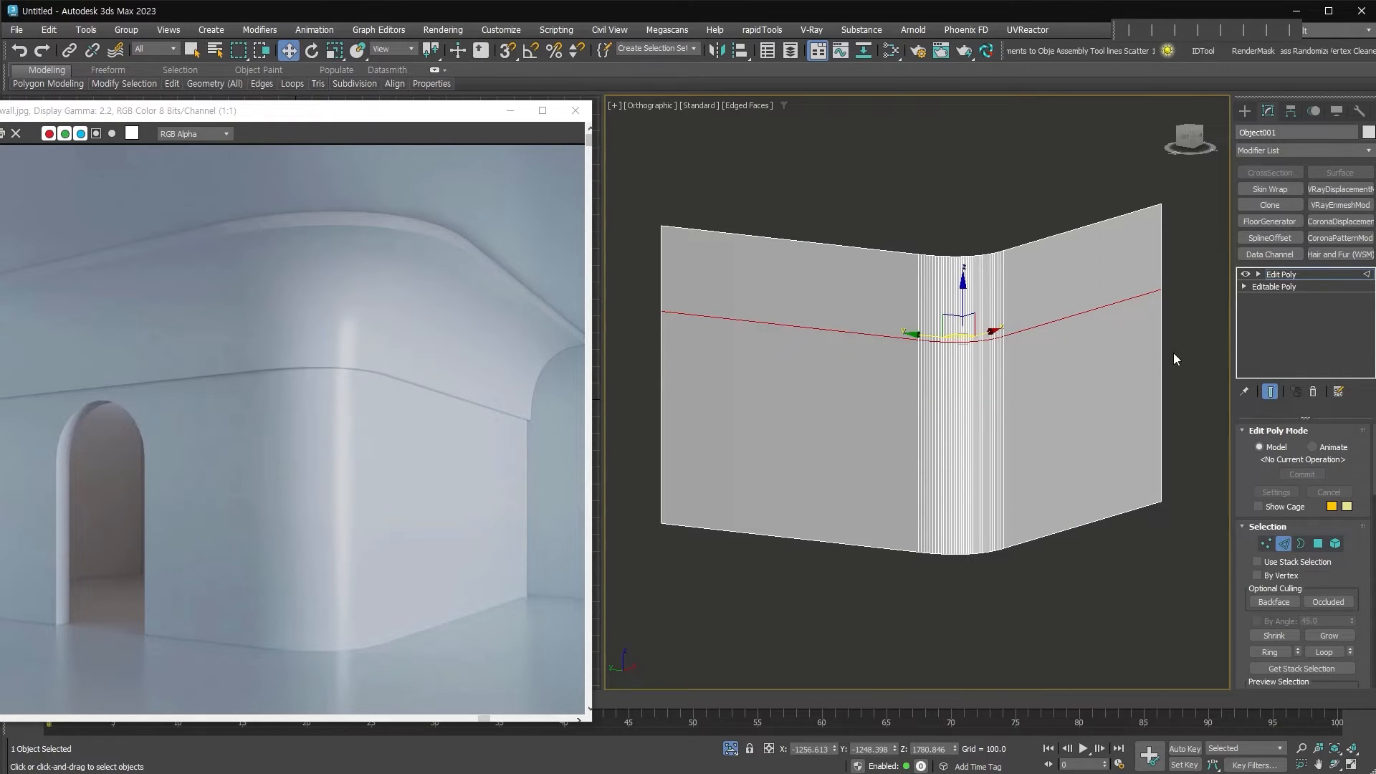
click(1318, 544)
drag(1051, 232, 865, 285)
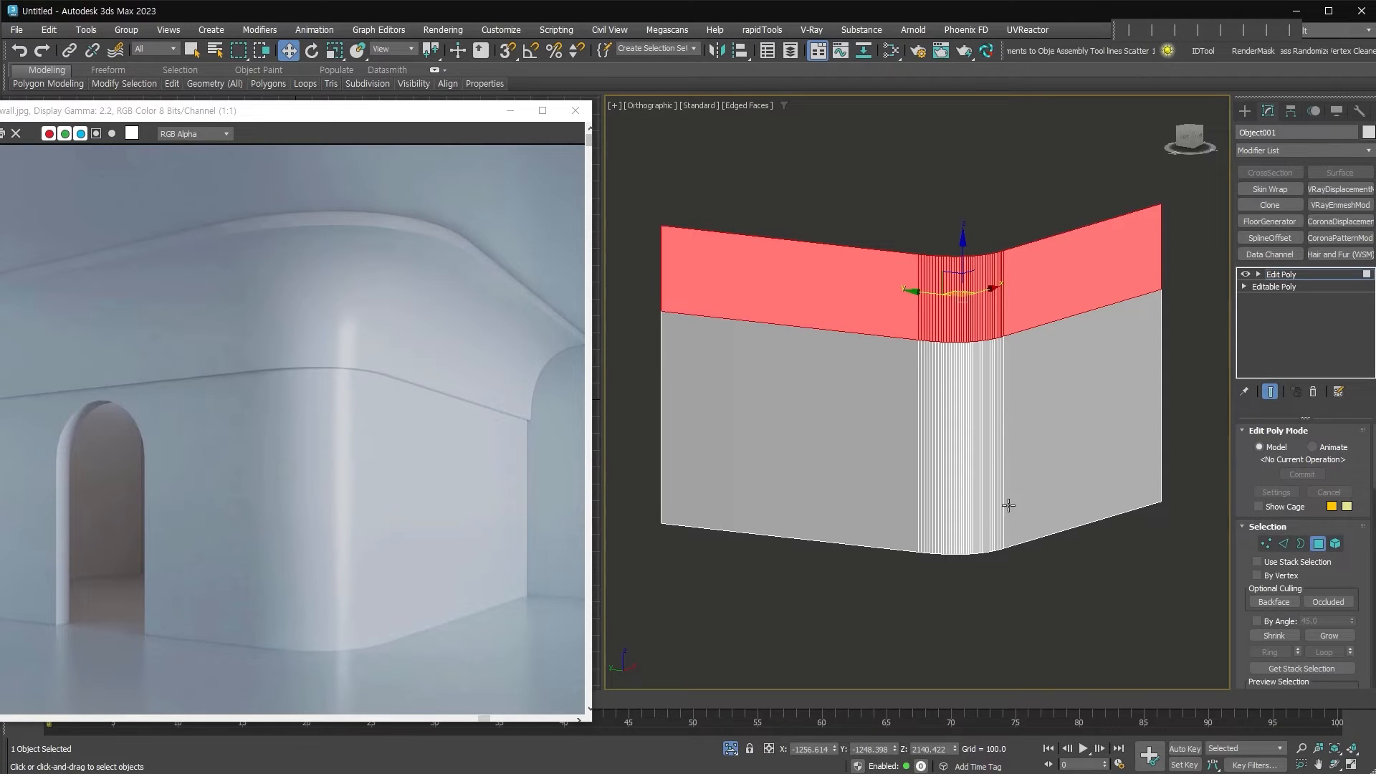
key(alt+d)
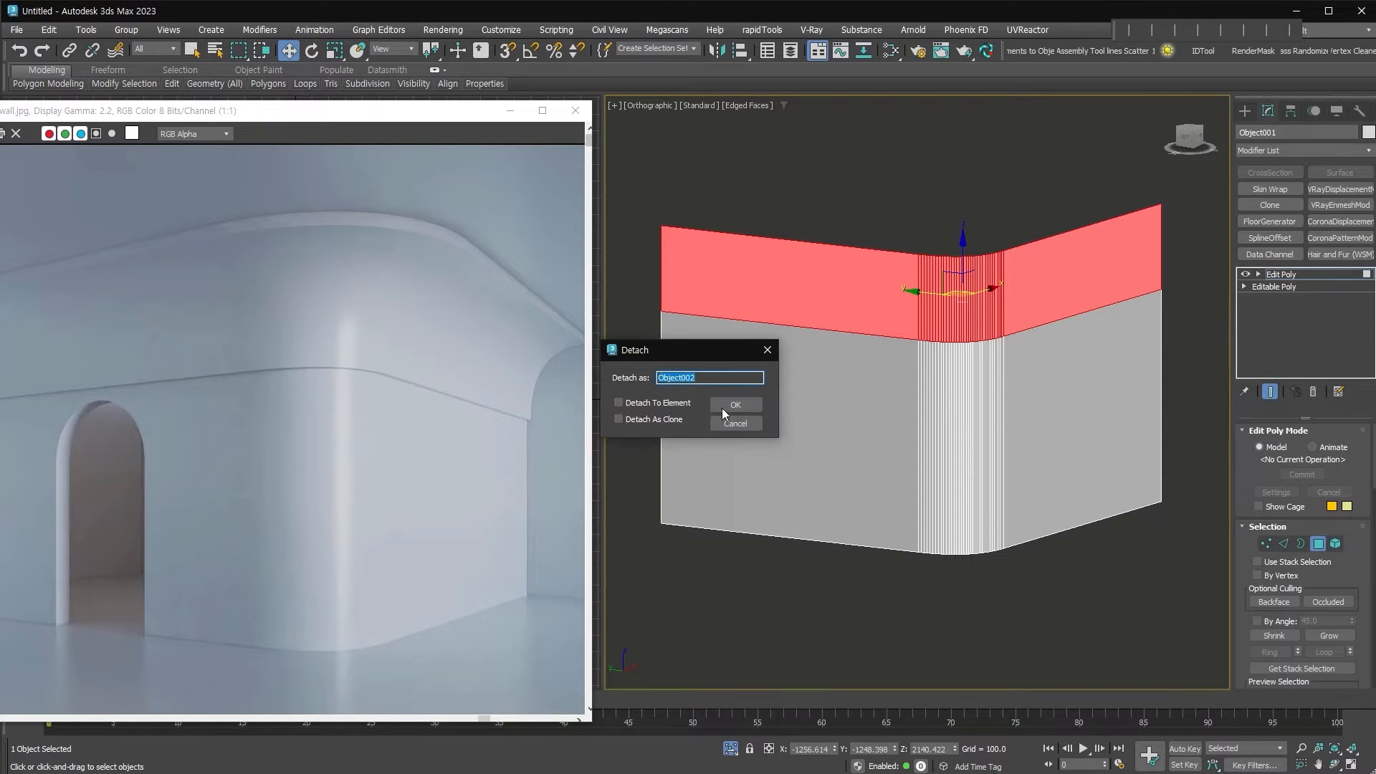
click(730, 405)
click(1314, 392)
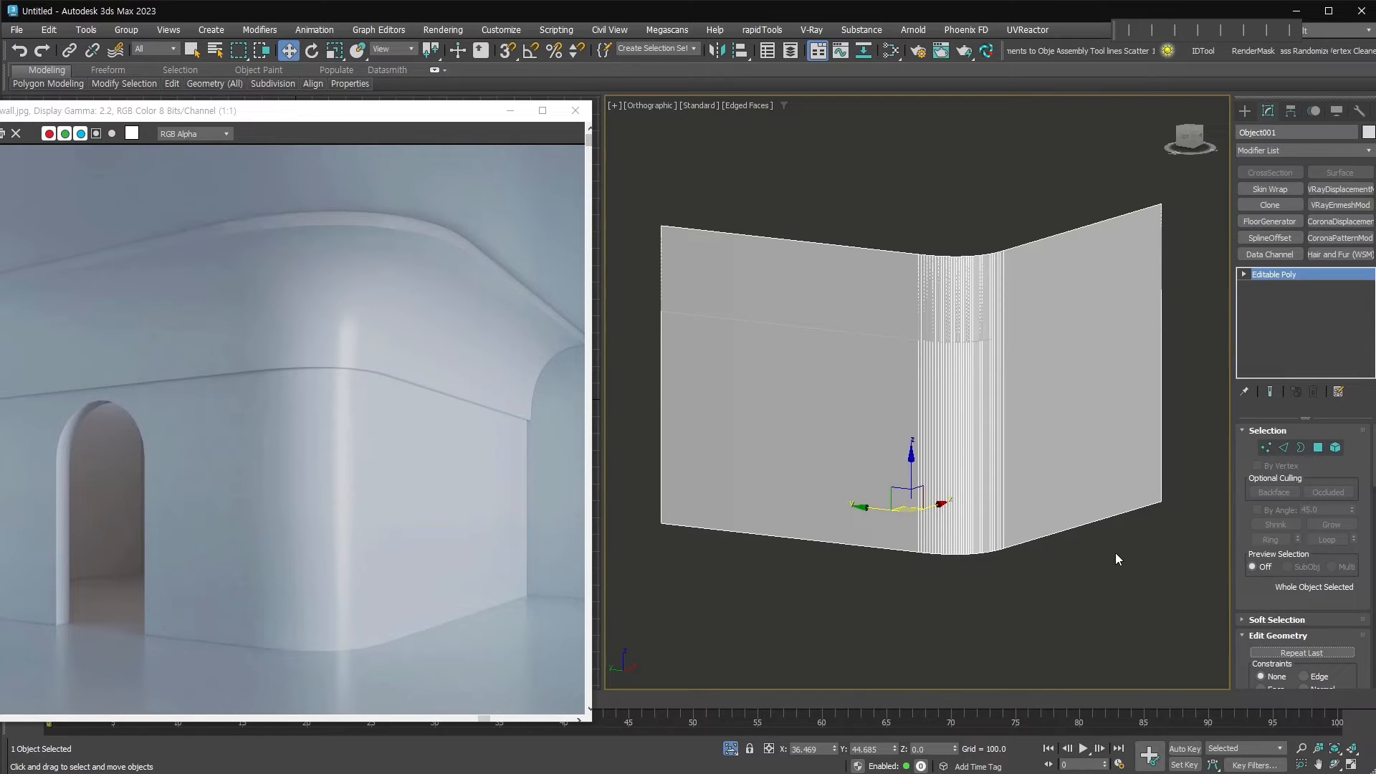
- Add a Shell modifier to the full wall with inner amount 122.1, outer amount 0 and Straighten Corners enabled
alt+middle_drag(1116, 554, 1051, 504)
key(shift+s)
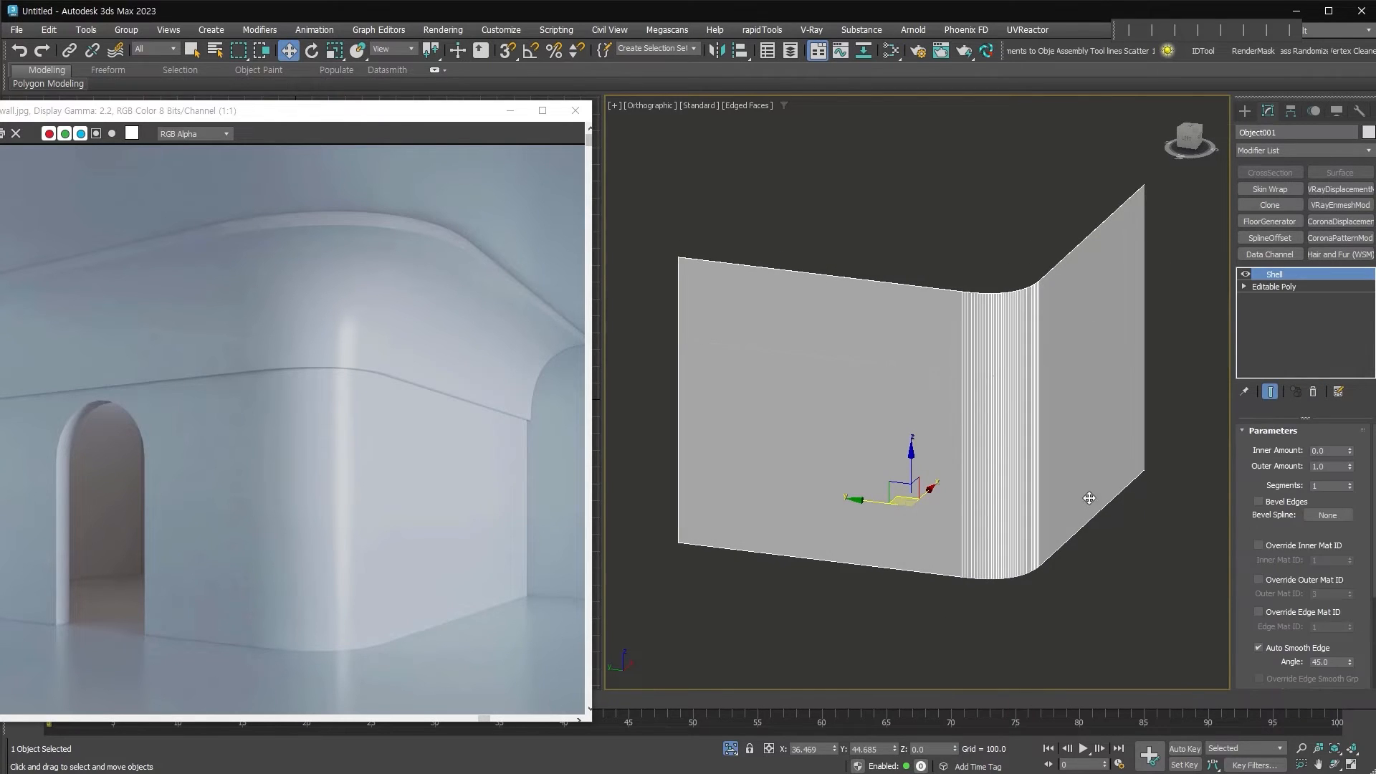
right_click(1351, 470)
drag(1350, 449, 1262, 439)
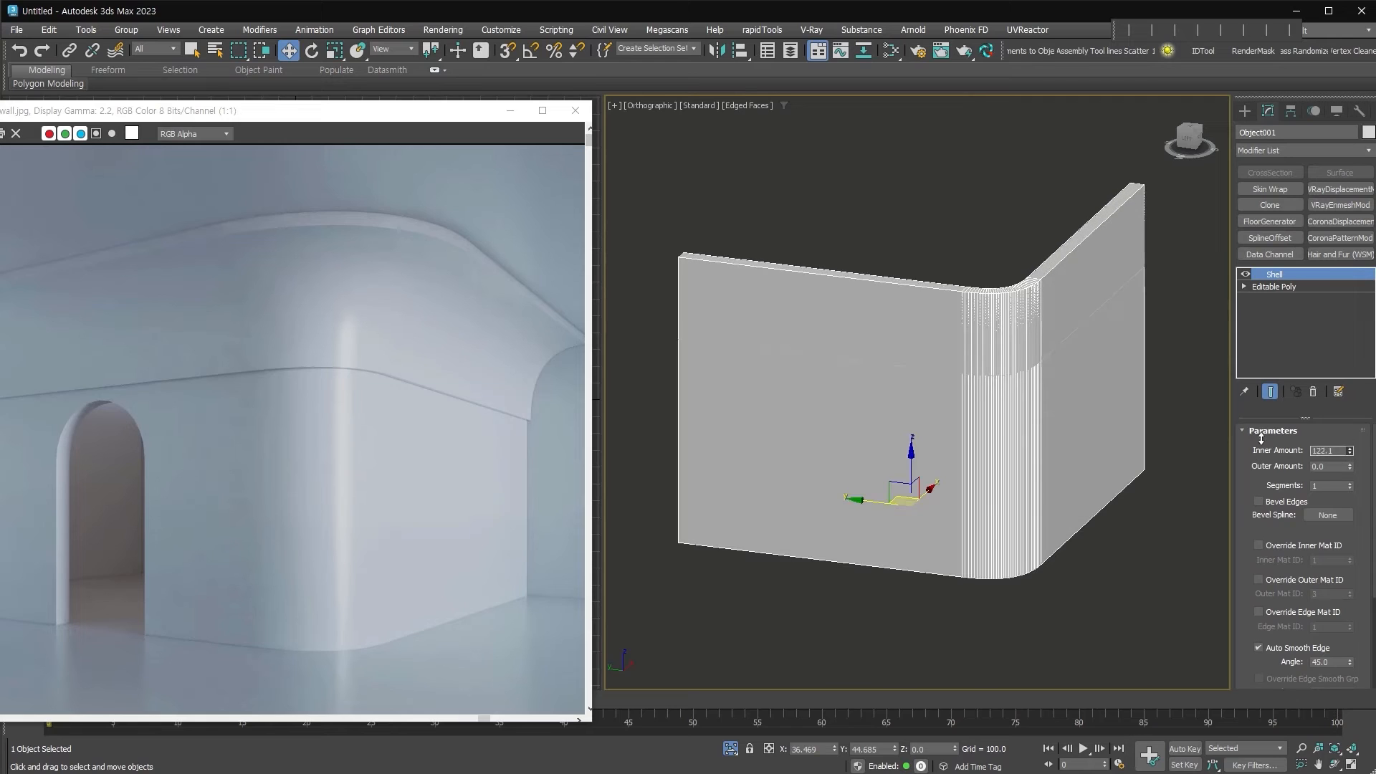
scroll(1243, 666, down, 3)
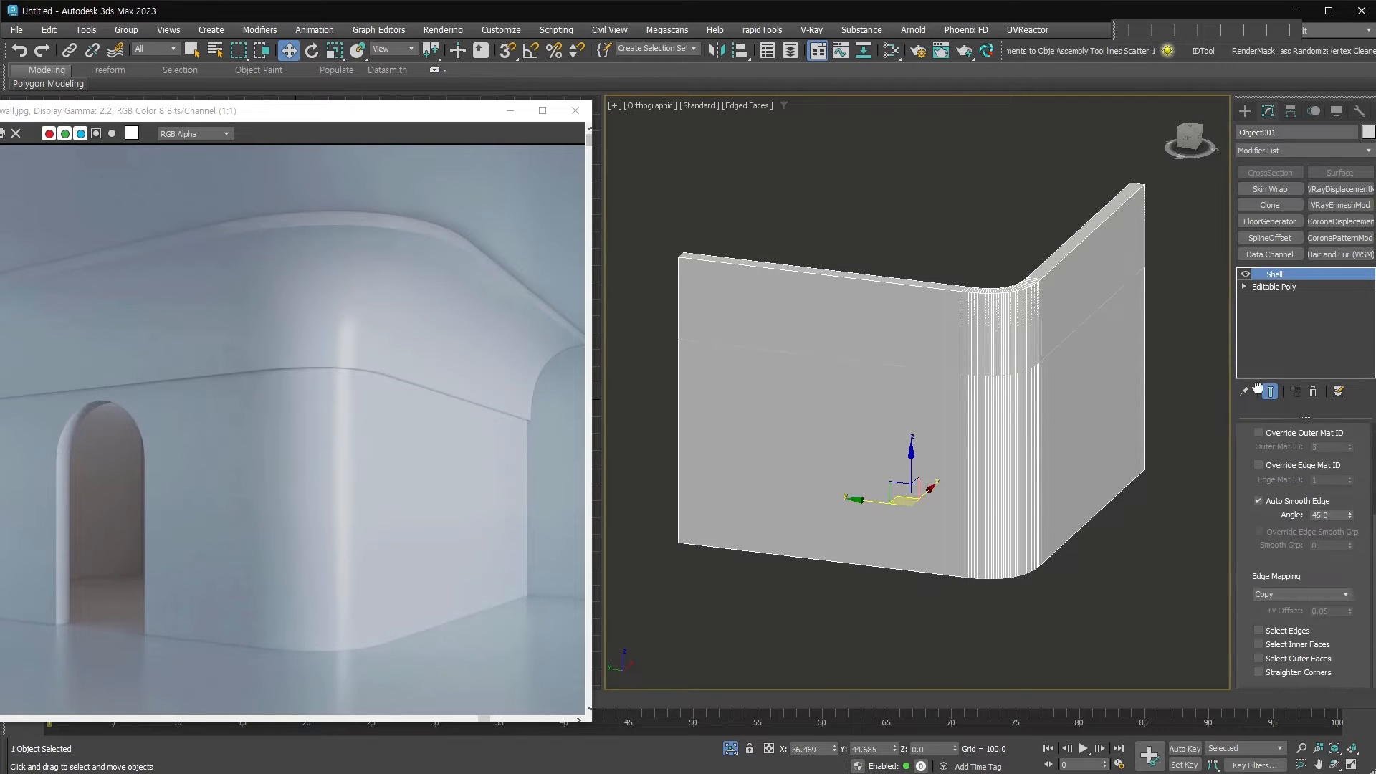
click(1312, 676)
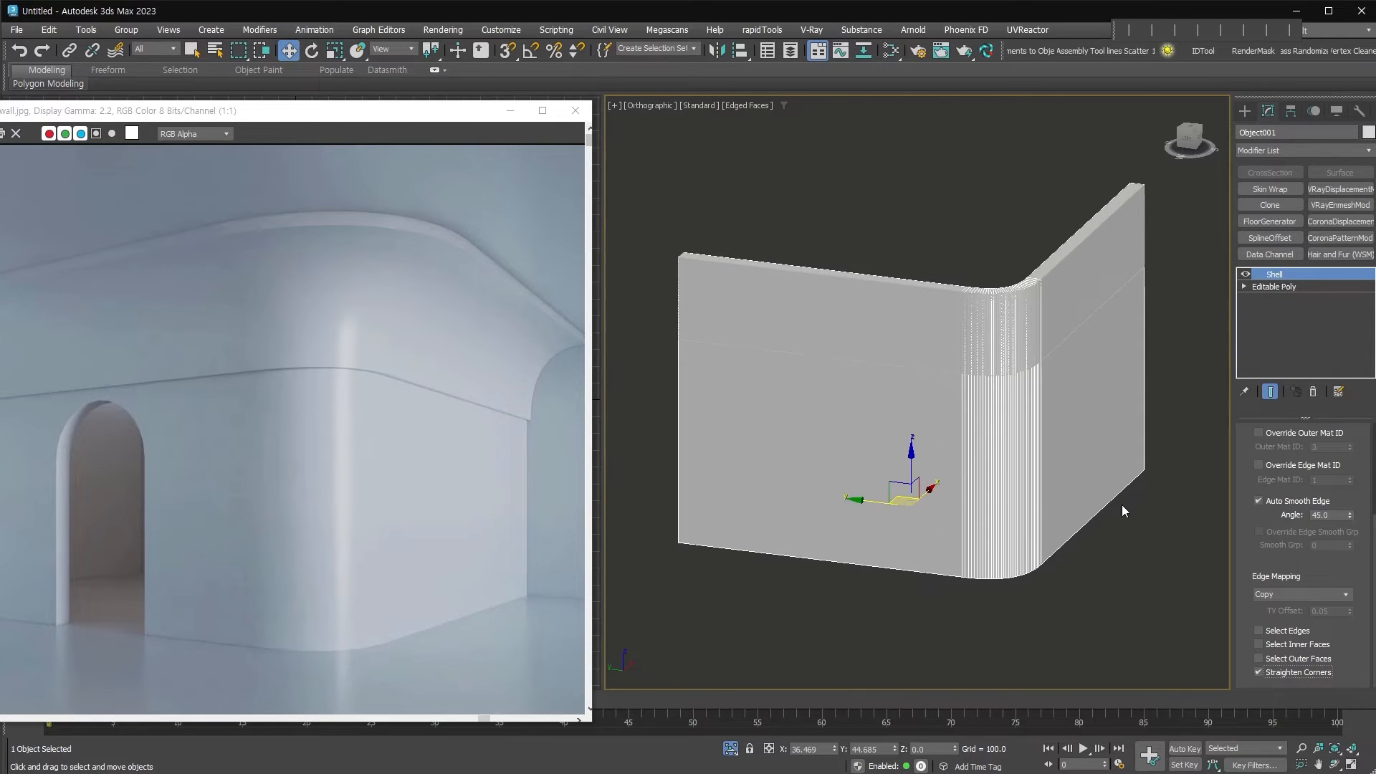
click(1172, 578)
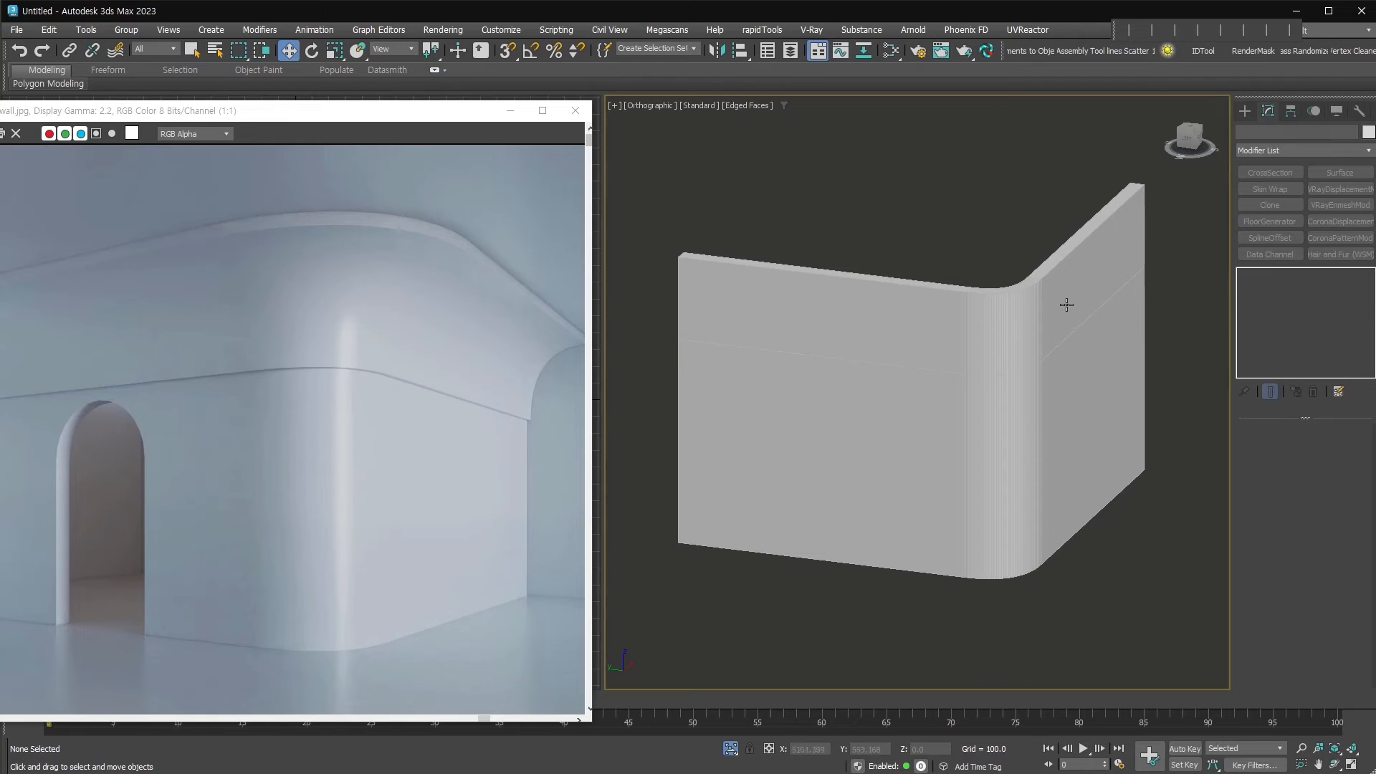
- Add a Shell modifier to the detached upper band with inner amount 0 and outer amount 24.1
click(1068, 304)
click(1068, 304)
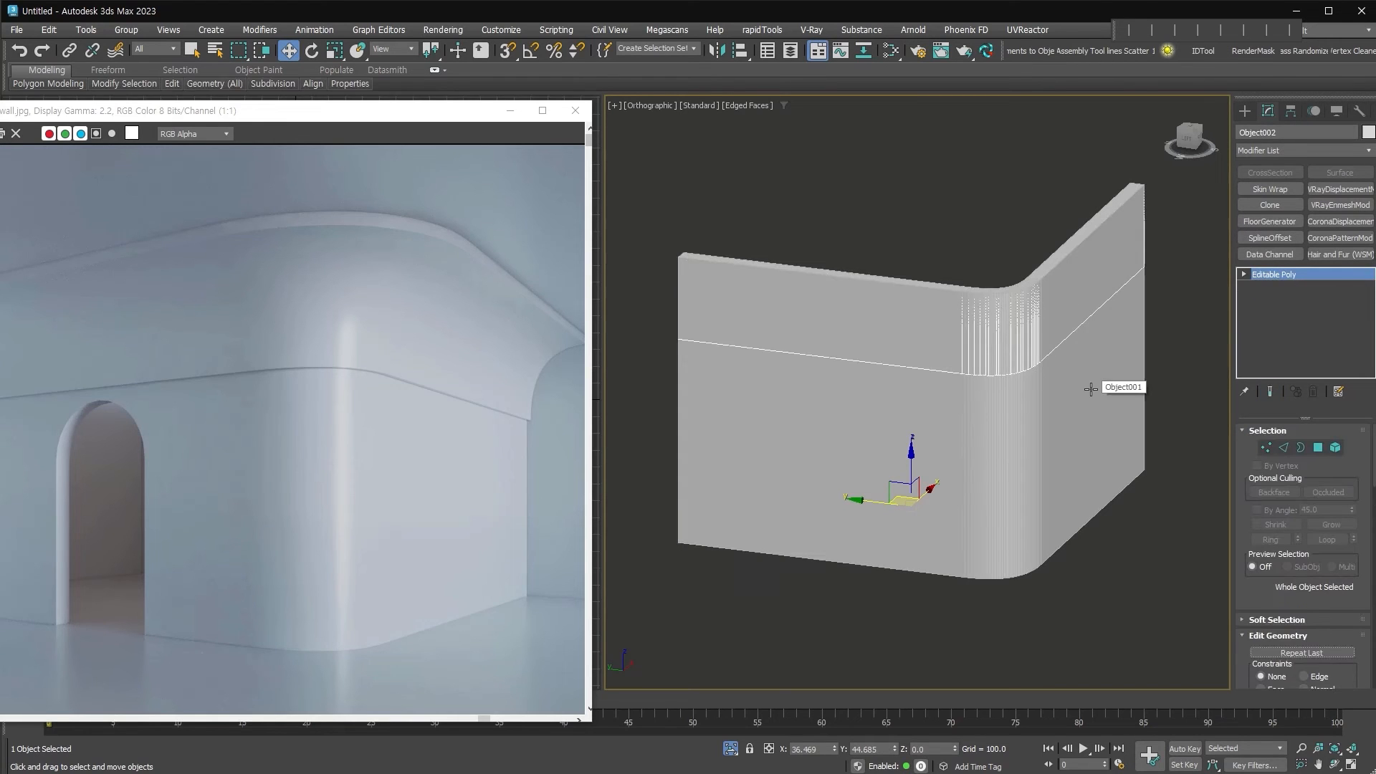
key(shift+s)
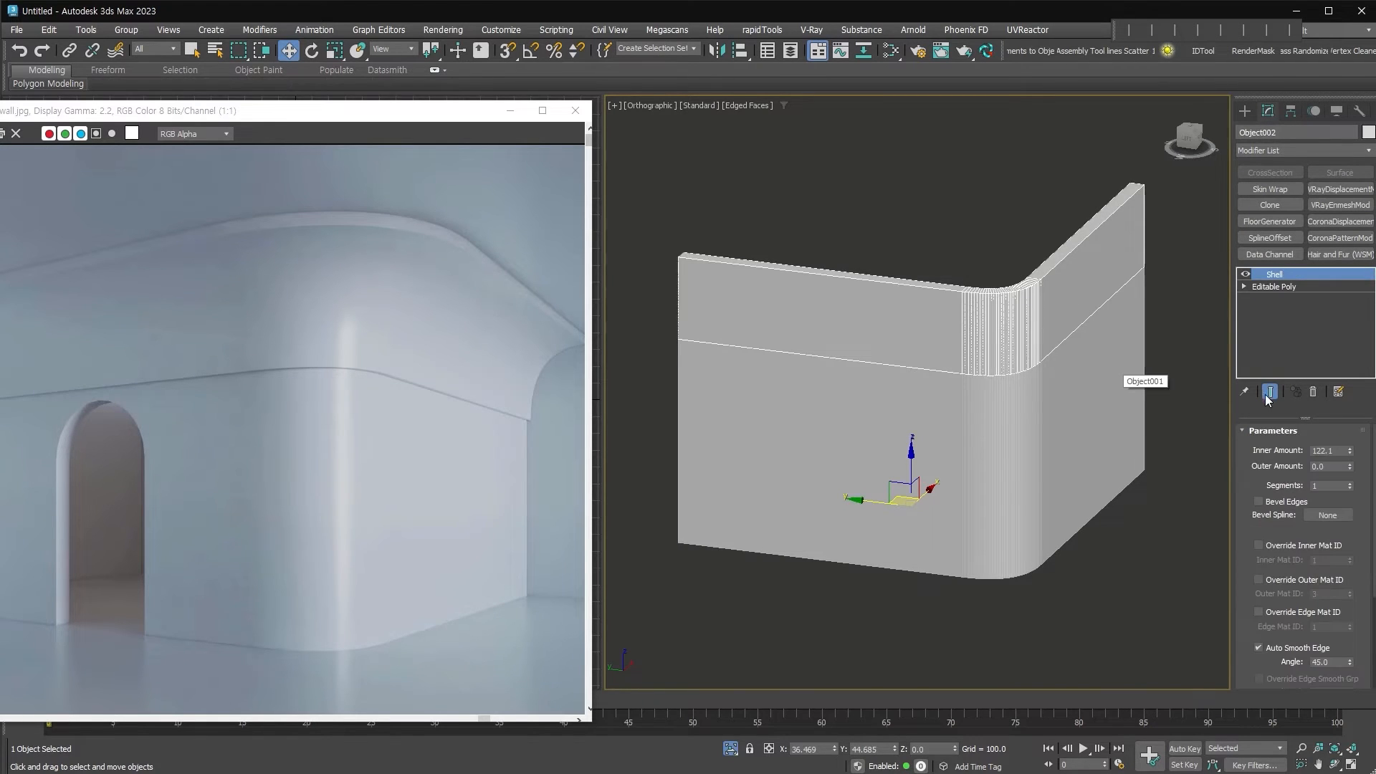
right_click(1351, 451)
drag(1351, 466, 1365, 435)
alt+middle_drag(740, 360, 783, 441)
scroll(833, 350, up, 6)
scroll(817, 371, down, 1)
scroll(867, 378, down, 2)
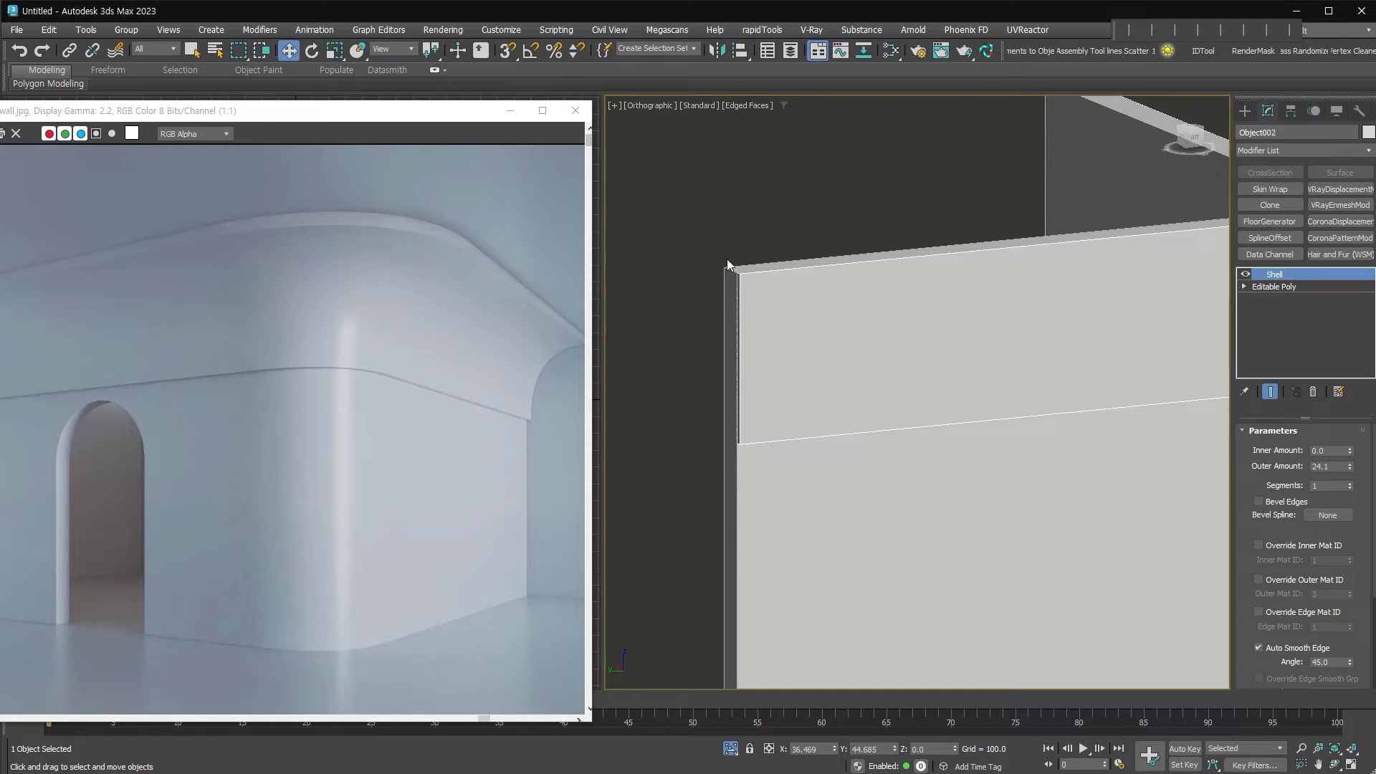
- Switch the view to wireframe and enable Select Inner Faces in the upper band's Shell modifier
drag(1239, 666, 1254, 475)
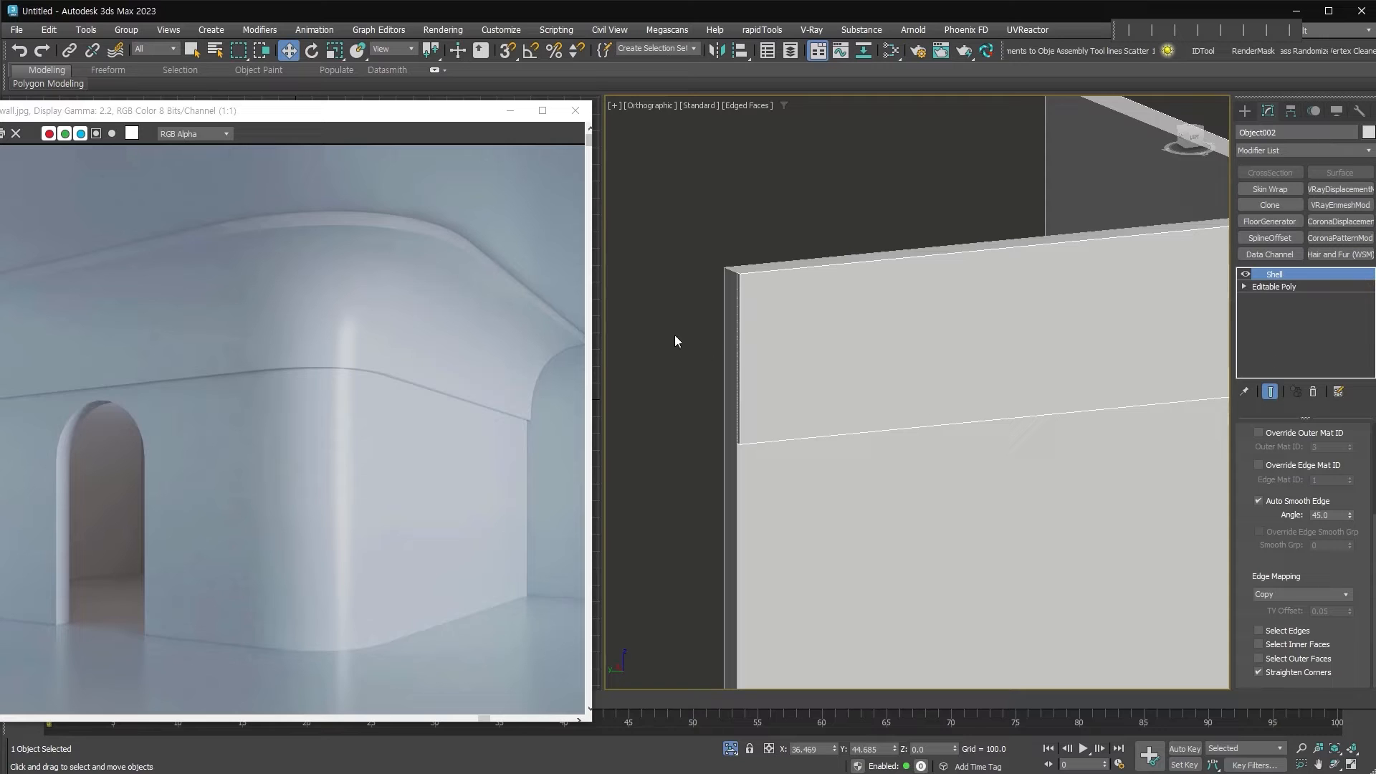
key(F3)
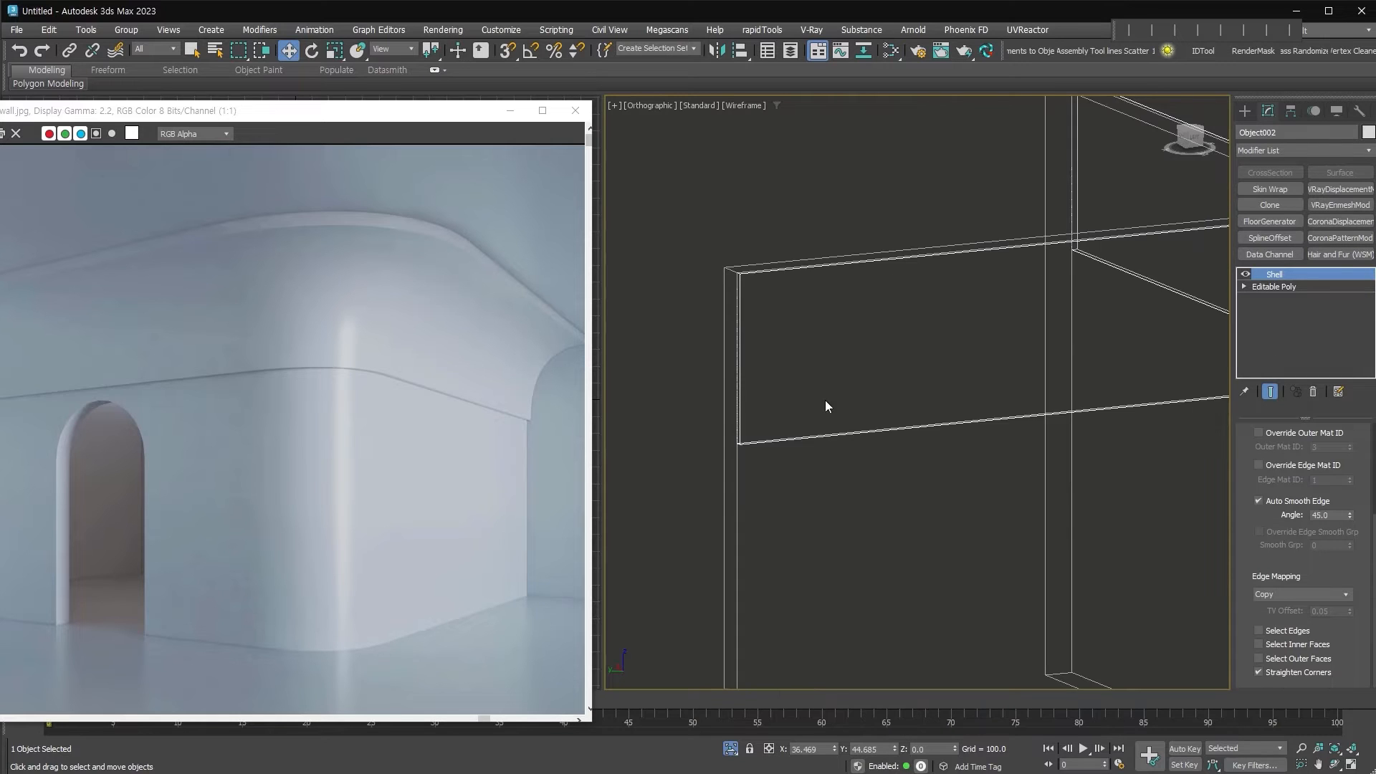
scroll(749, 389, up, 3)
click(1288, 646)
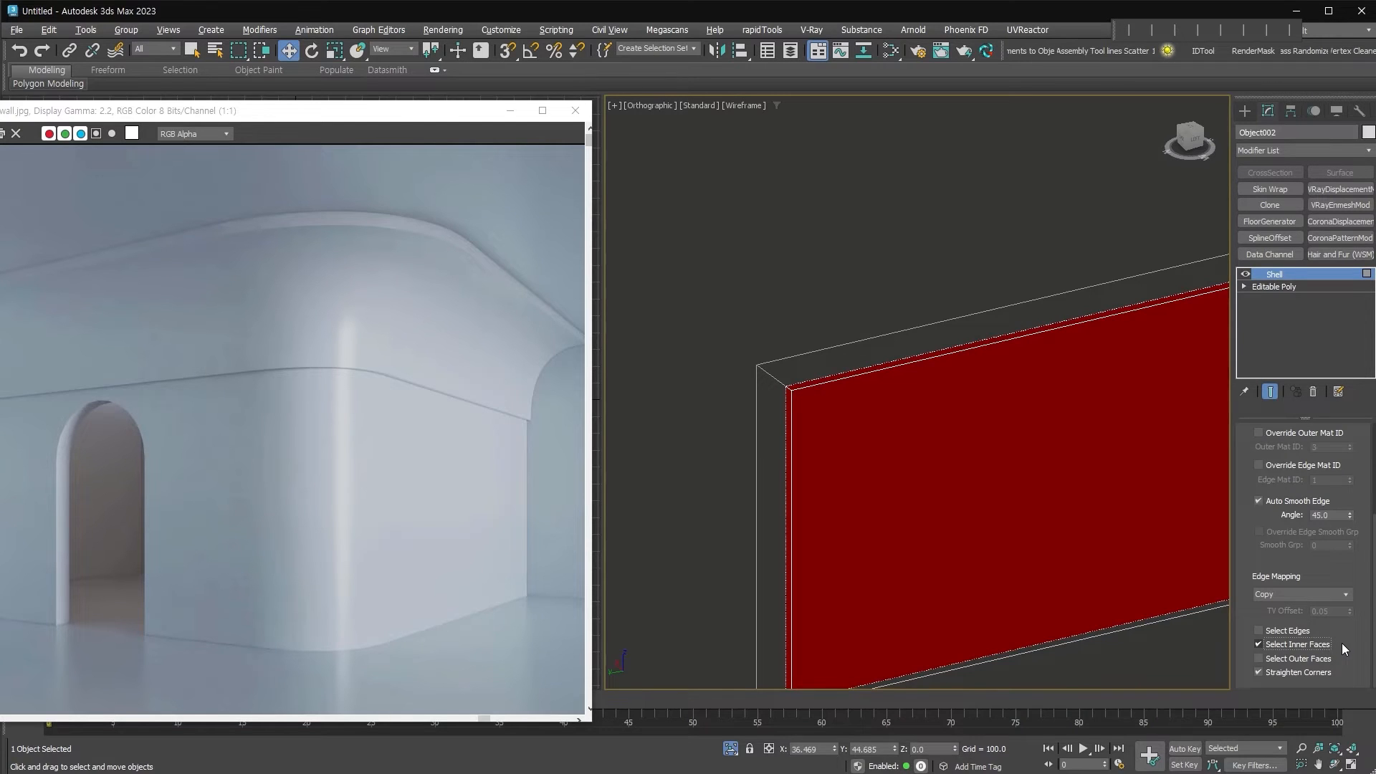
- Undo the last changes, collapse the upper band to an editable poly, and delete its inner polygons
key(ctrl+z)
key(ctrl+z)
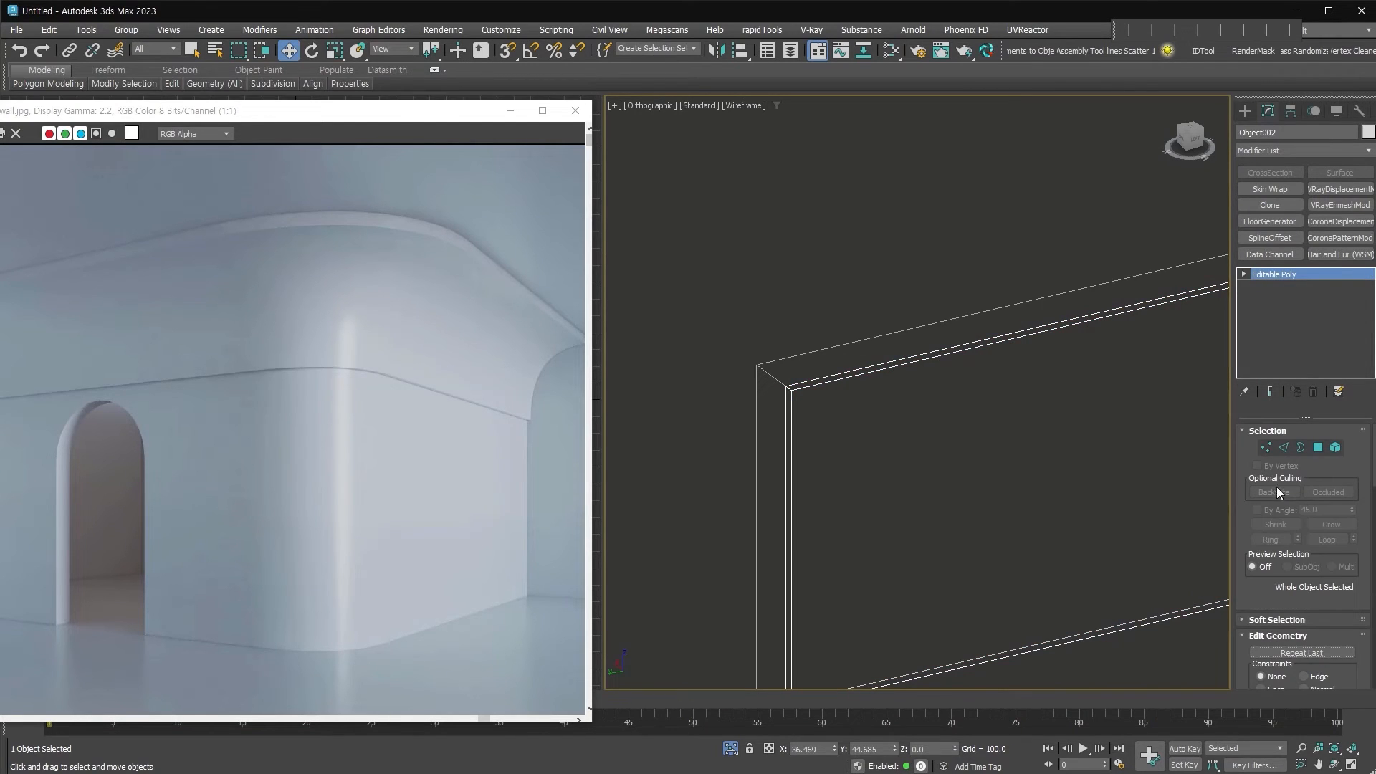
click(1319, 448)
key(ctrl+d)
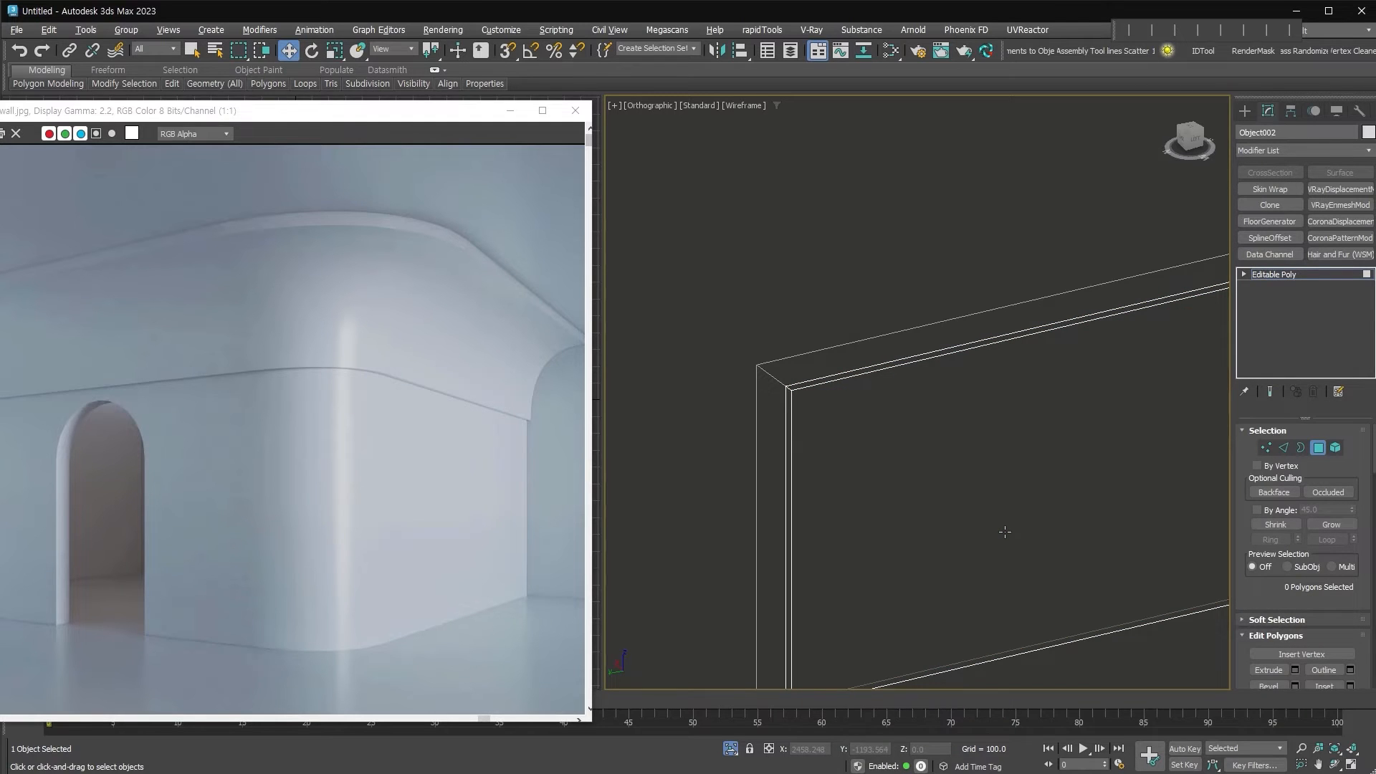
- Insert a horizontal edge loop just below the upper band's top edge with SwiftLoop
key(z)
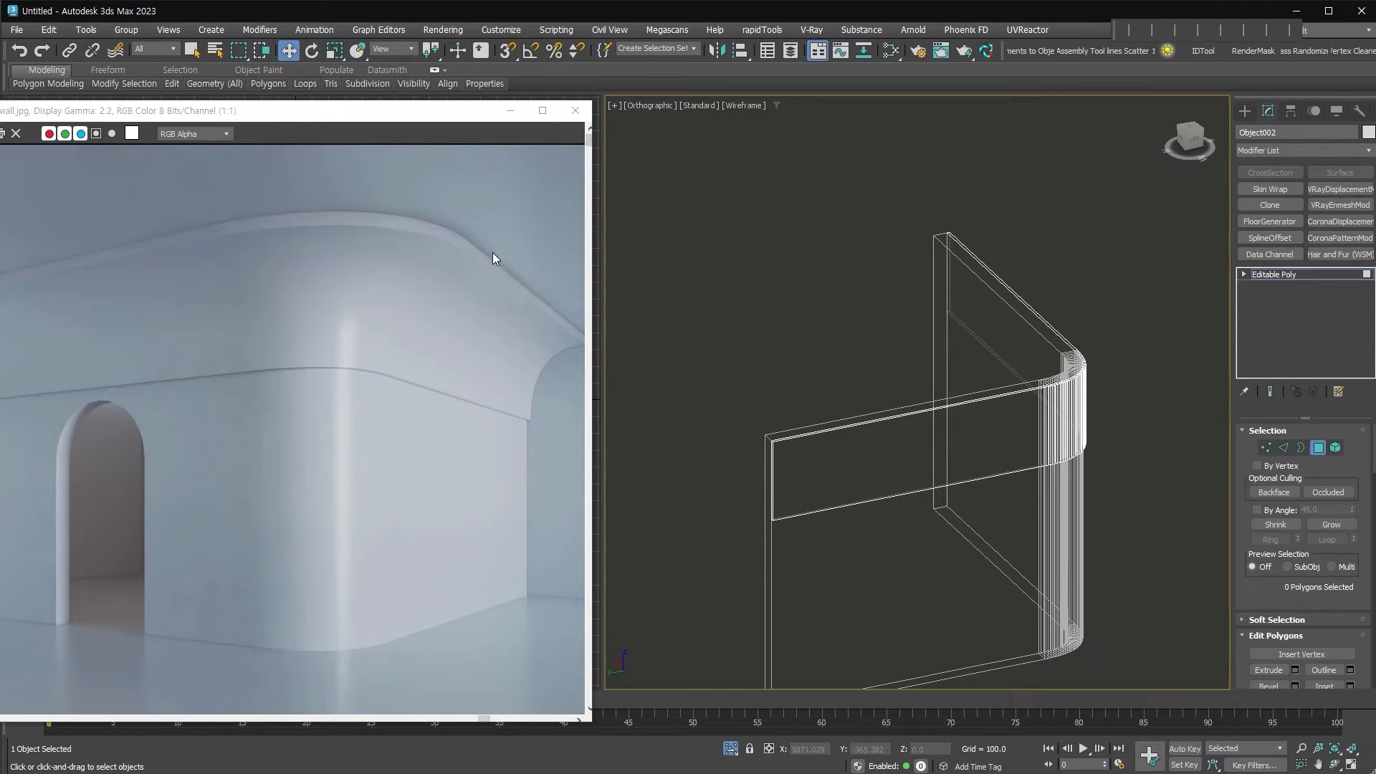
scroll(777, 451, up, 6)
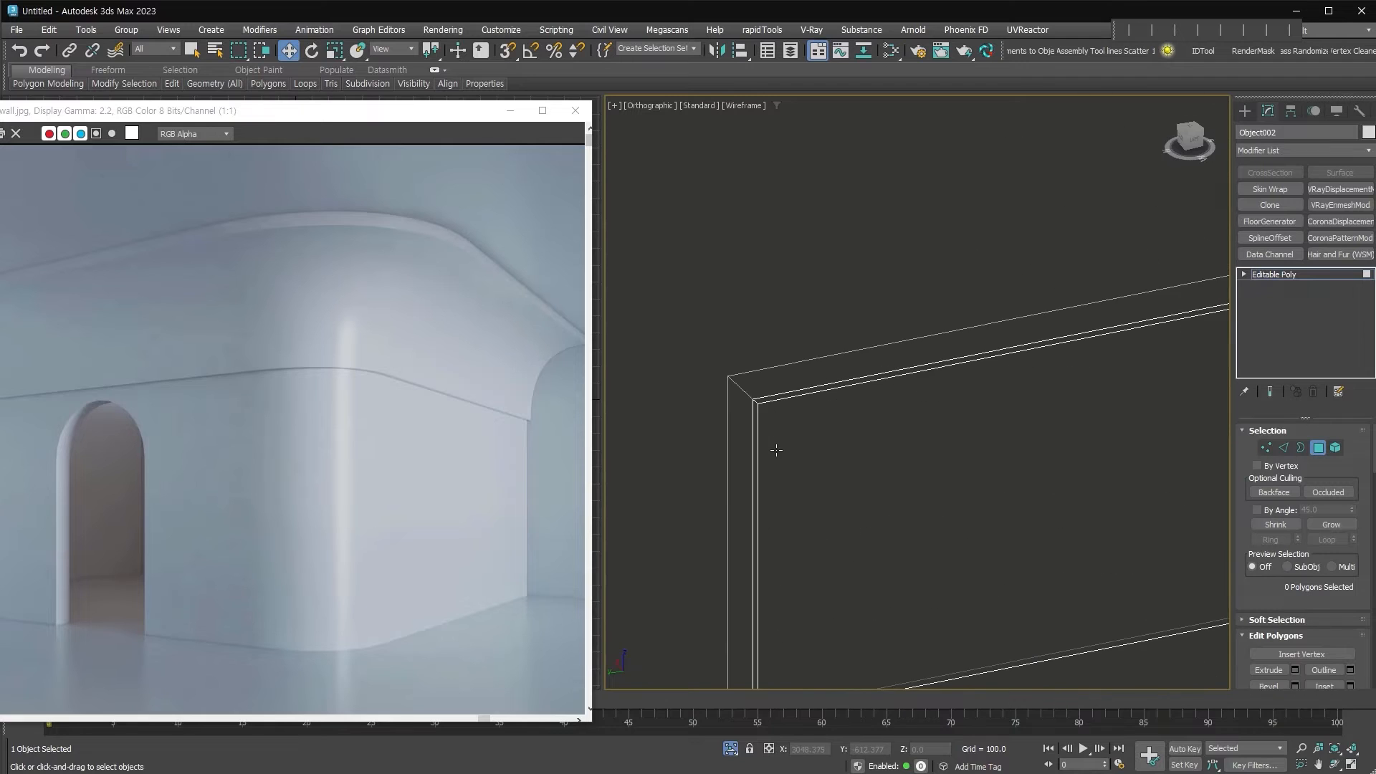
key(alt+1)
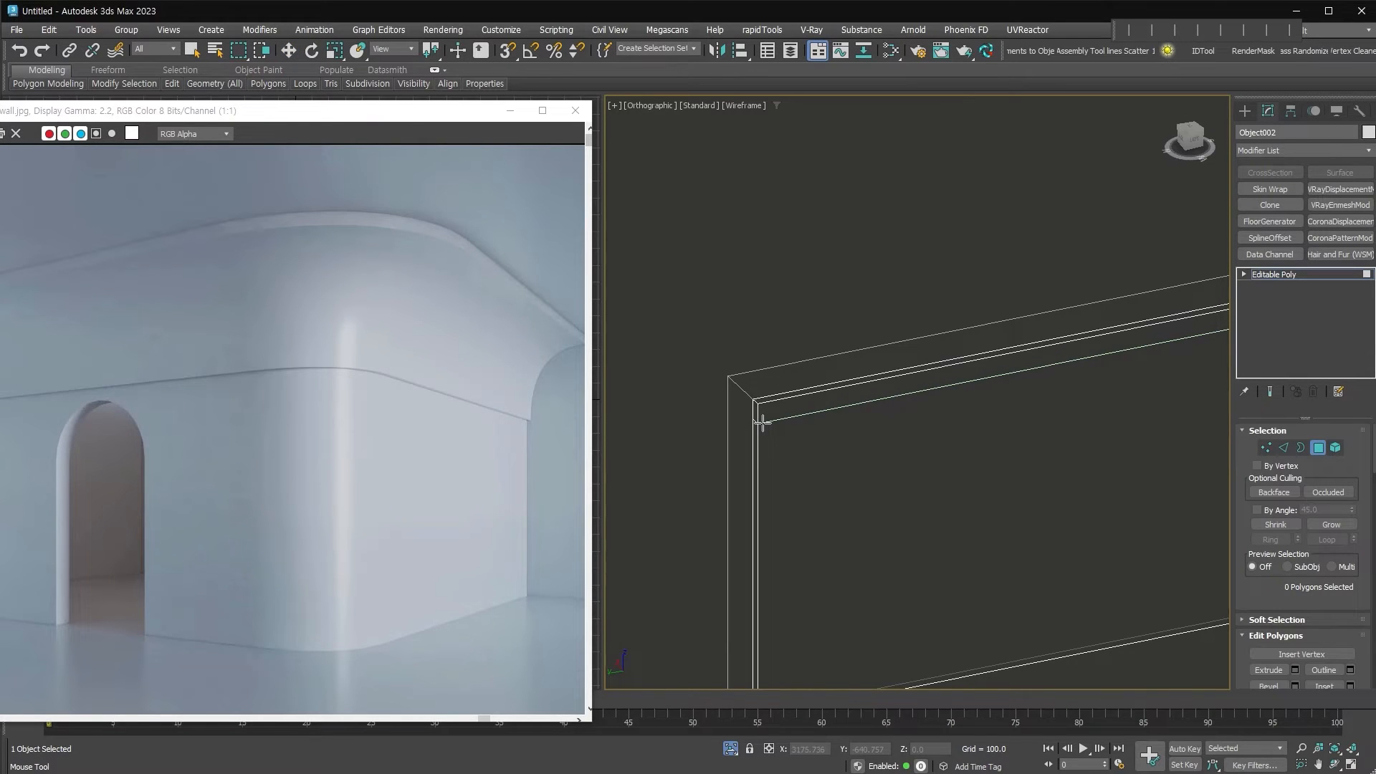
right_click(793, 439)
- Select the narrow polygon strip along the upper band's top edge, leaving out the small polygons at both ends
click(1176, 331)
middle_drag(1176, 330, 777, 458)
scroll(776, 459, down, 5)
alt+middle_drag(1061, 406, 876, 529)
scroll(1039, 446, up, 6)
shift+click(1023, 449)
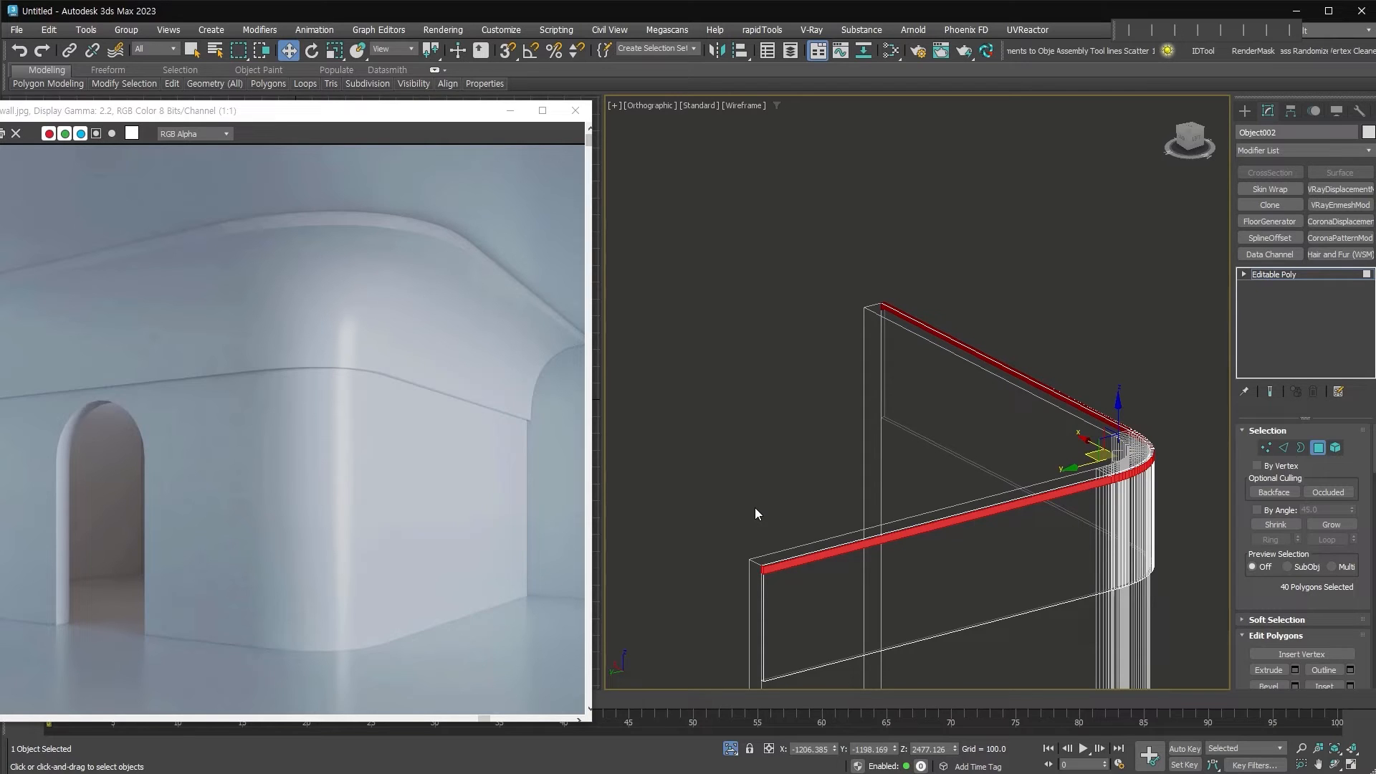
alt+drag(698, 492, 776, 617)
alt+drag(811, 260, 909, 352)
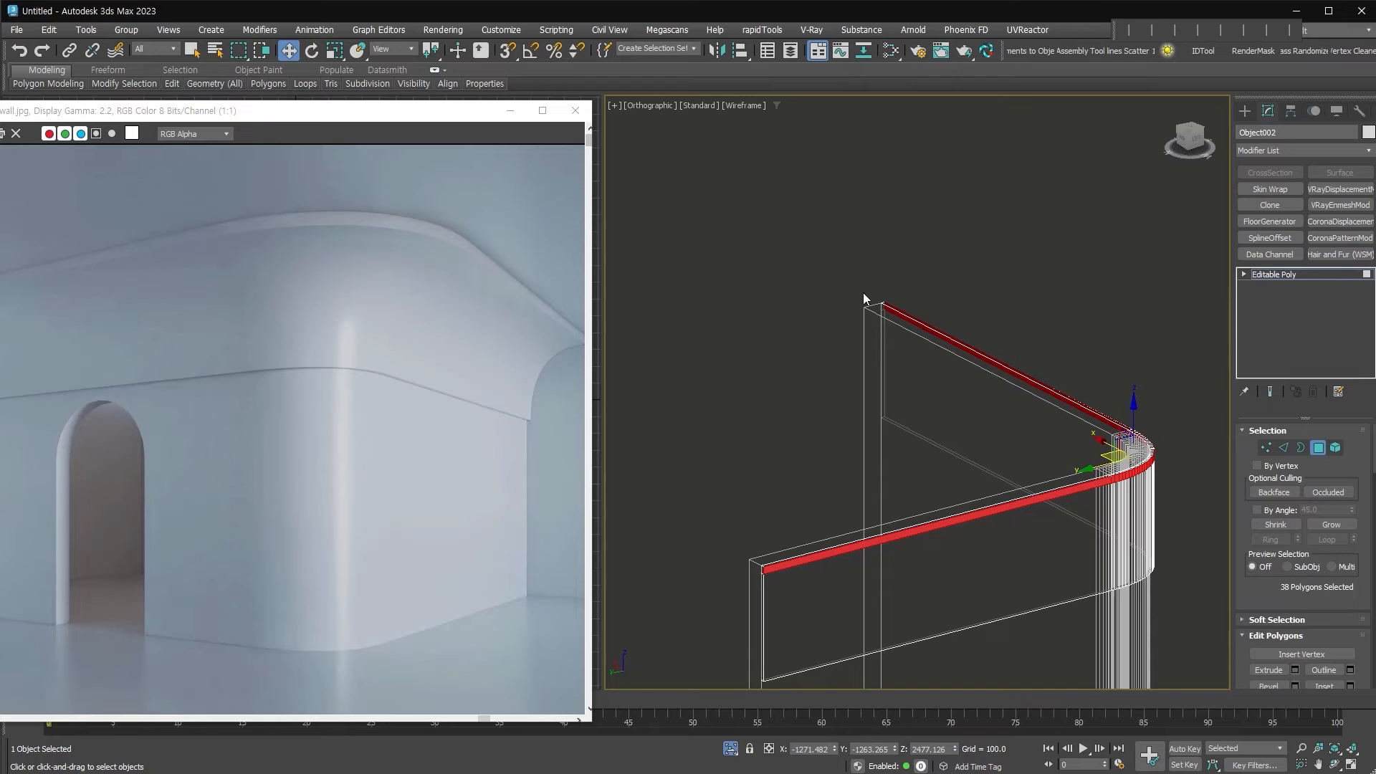
- Begin extruding the selected strip outward with a height of about 834.2
middle_drag(1035, 466, 1002, 345)
right_click(1002, 344)
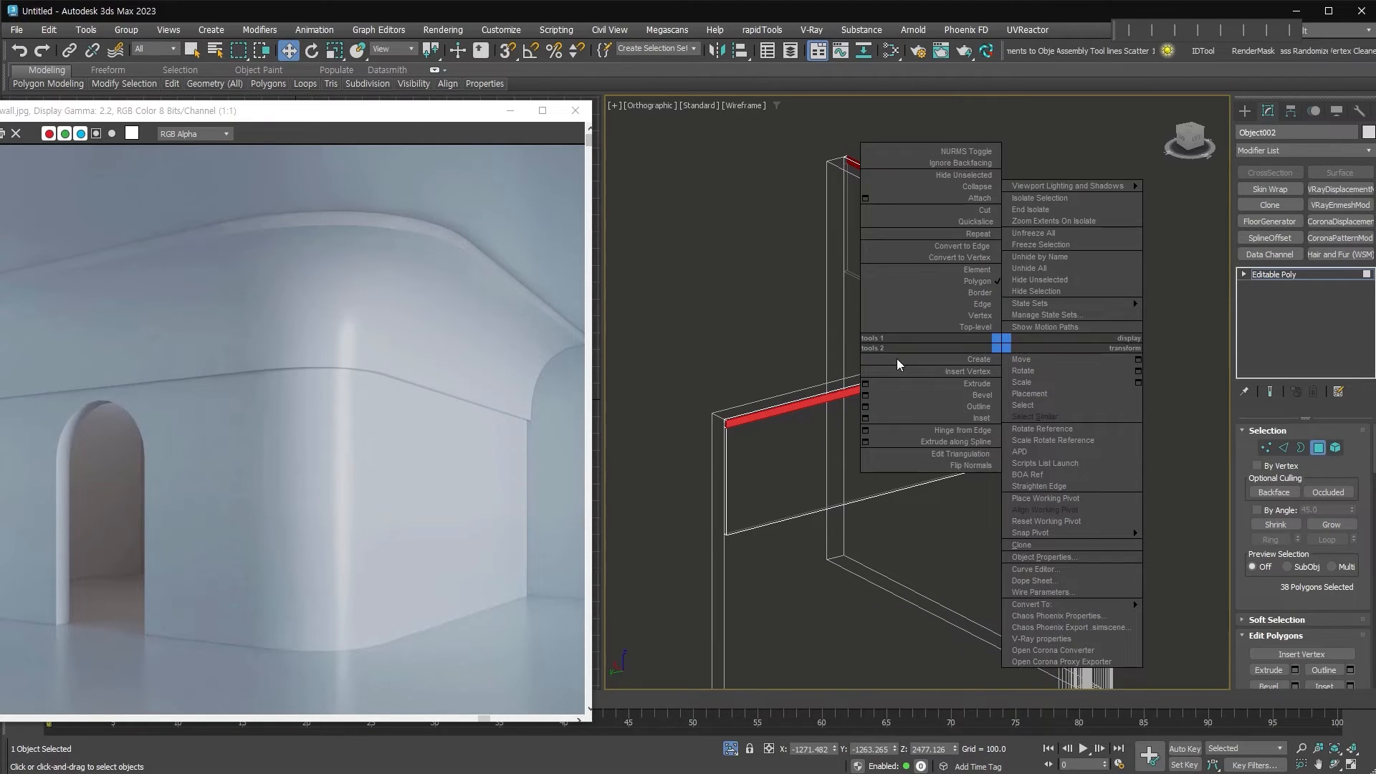
click(866, 385)
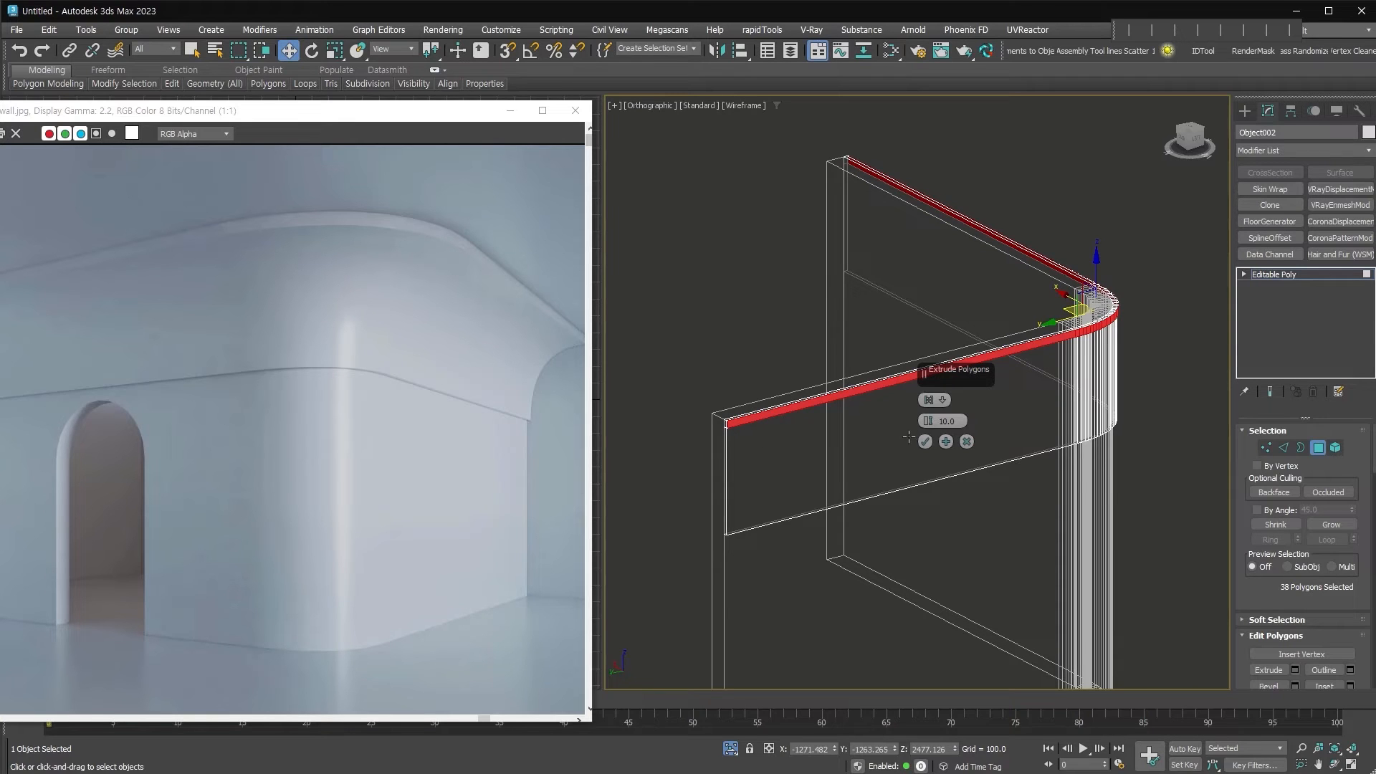
drag(931, 424, 962, 283)
alt+middle_drag(1121, 442, 1066, 489)
middle_drag(709, 396, 751, 457)
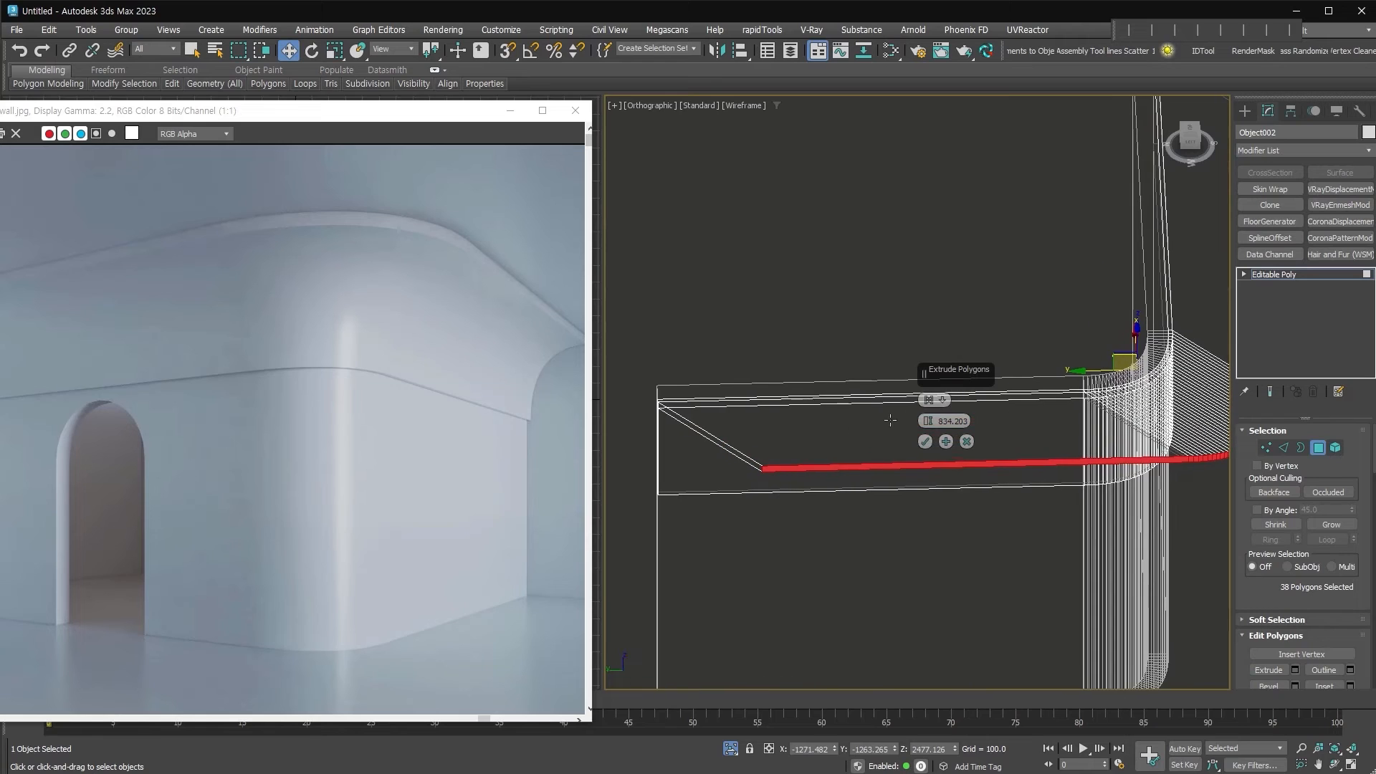
- Switch the strip's extrusion to Local Normal, adjust its height, apply it as an overhanging ledge, and clear the selection
click(930, 400)
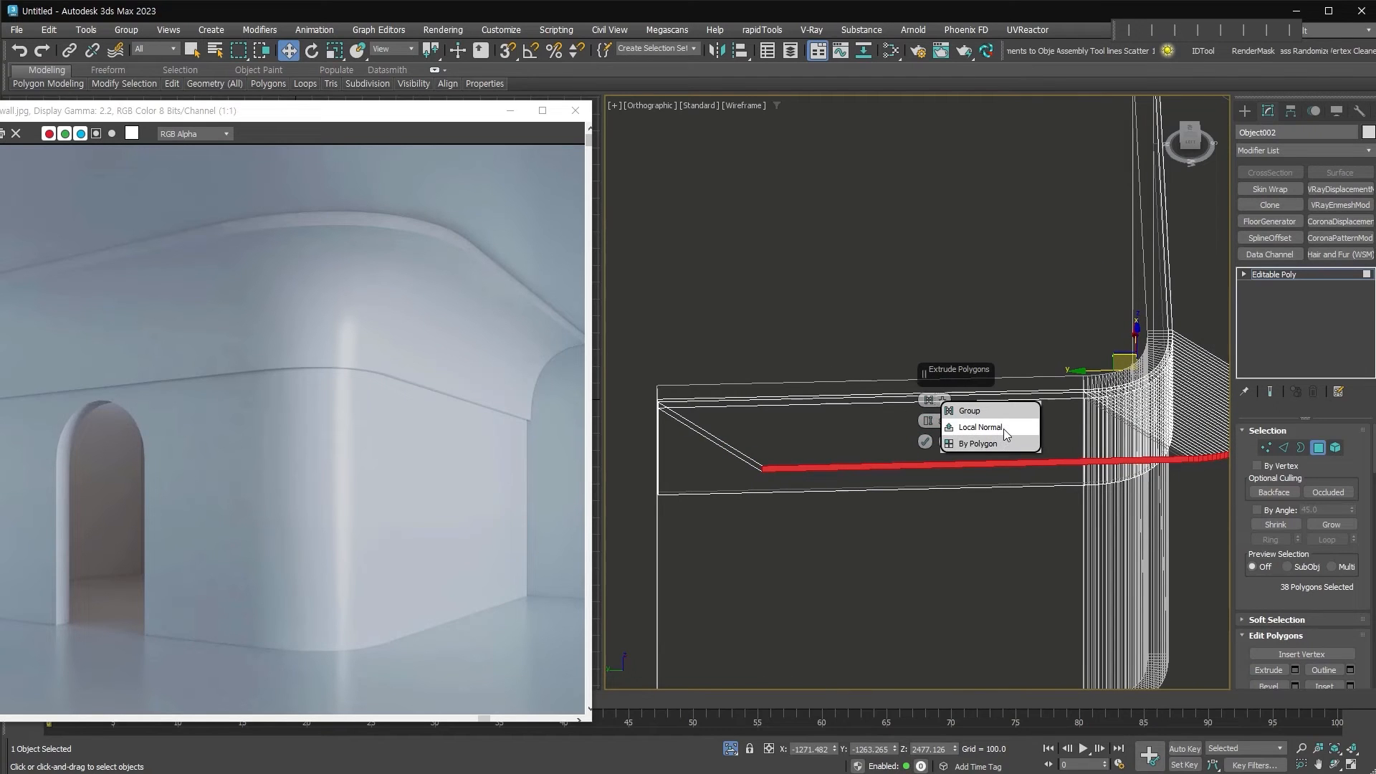
click(1003, 429)
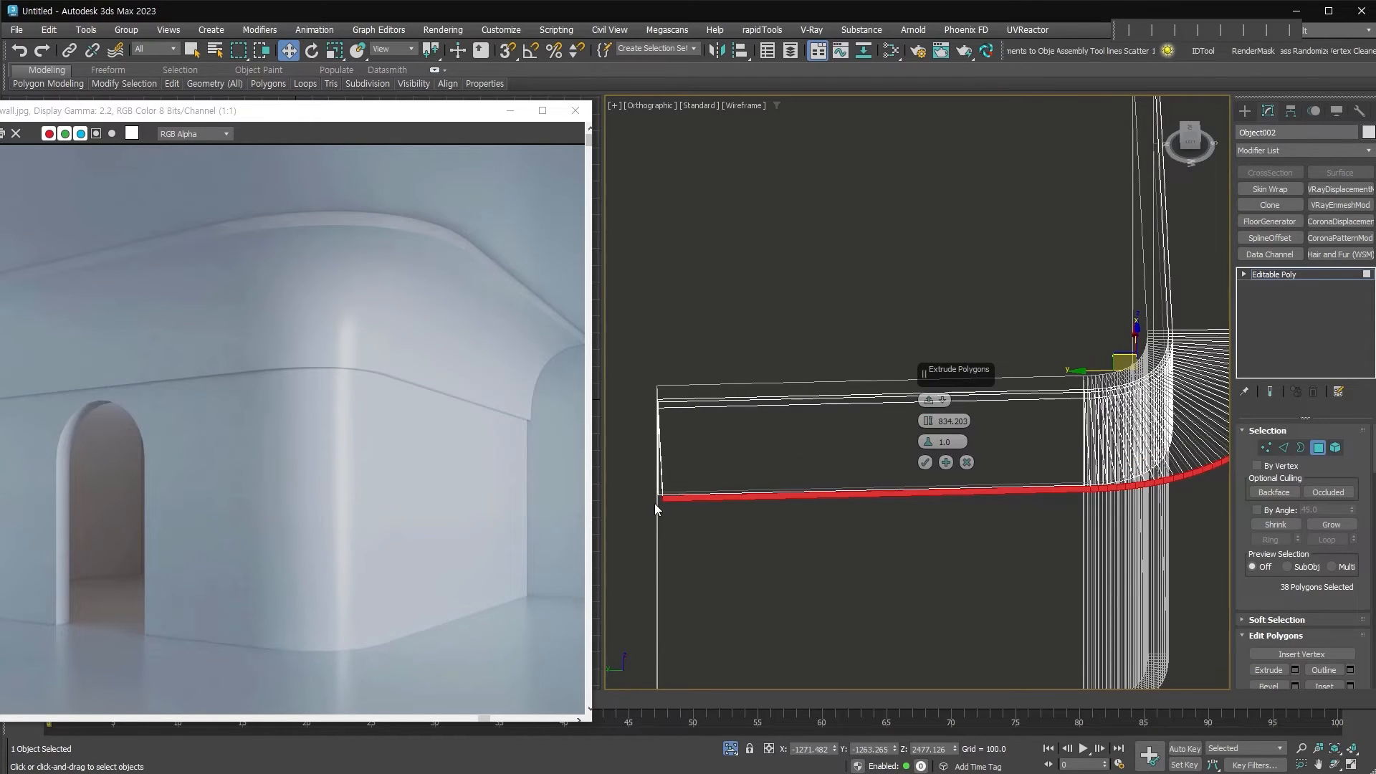
alt+middle_drag(656, 504, 960, 526)
alt+middle_drag(668, 462, 1038, 222)
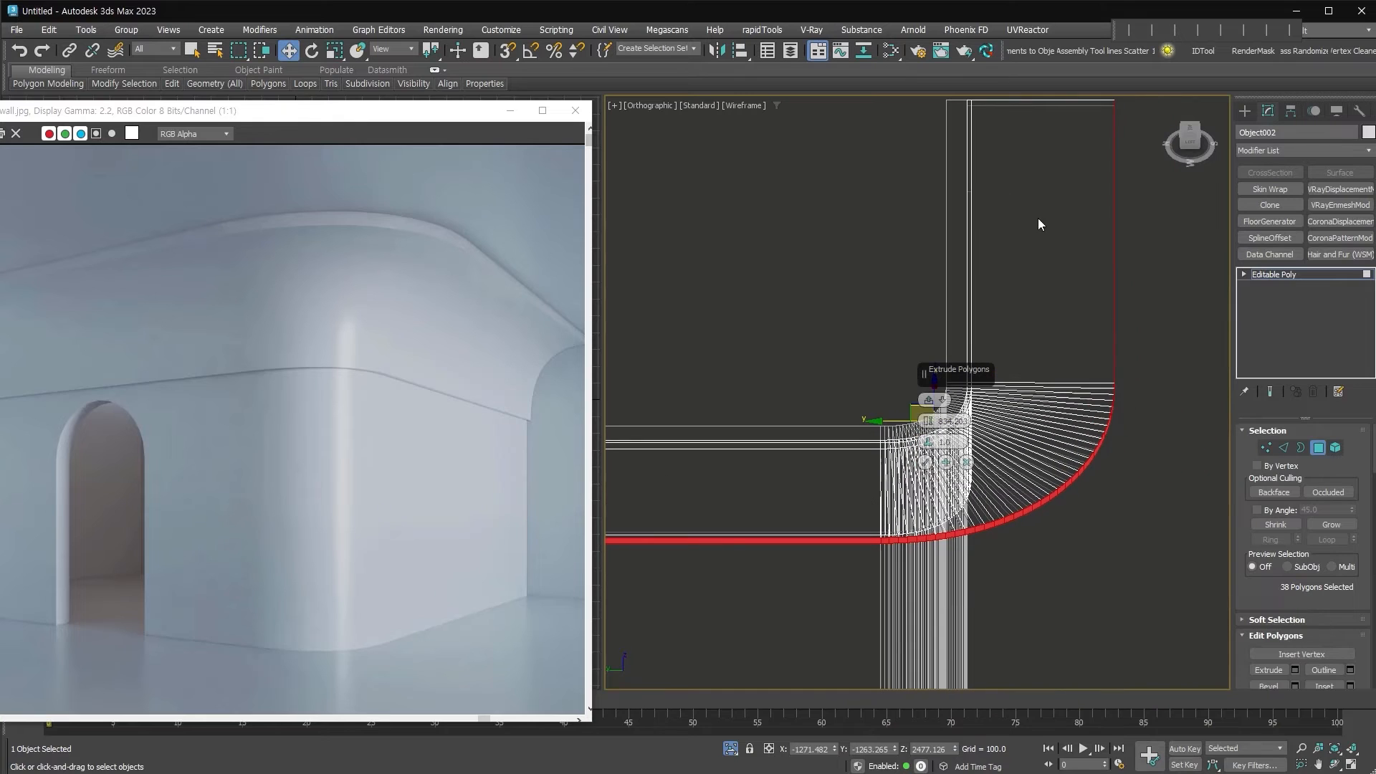
alt+middle_drag(925, 452, 995, 535)
drag(937, 422, 926, 463)
click(926, 462)
scroll(1066, 461, down, 2)
click(1092, 511)
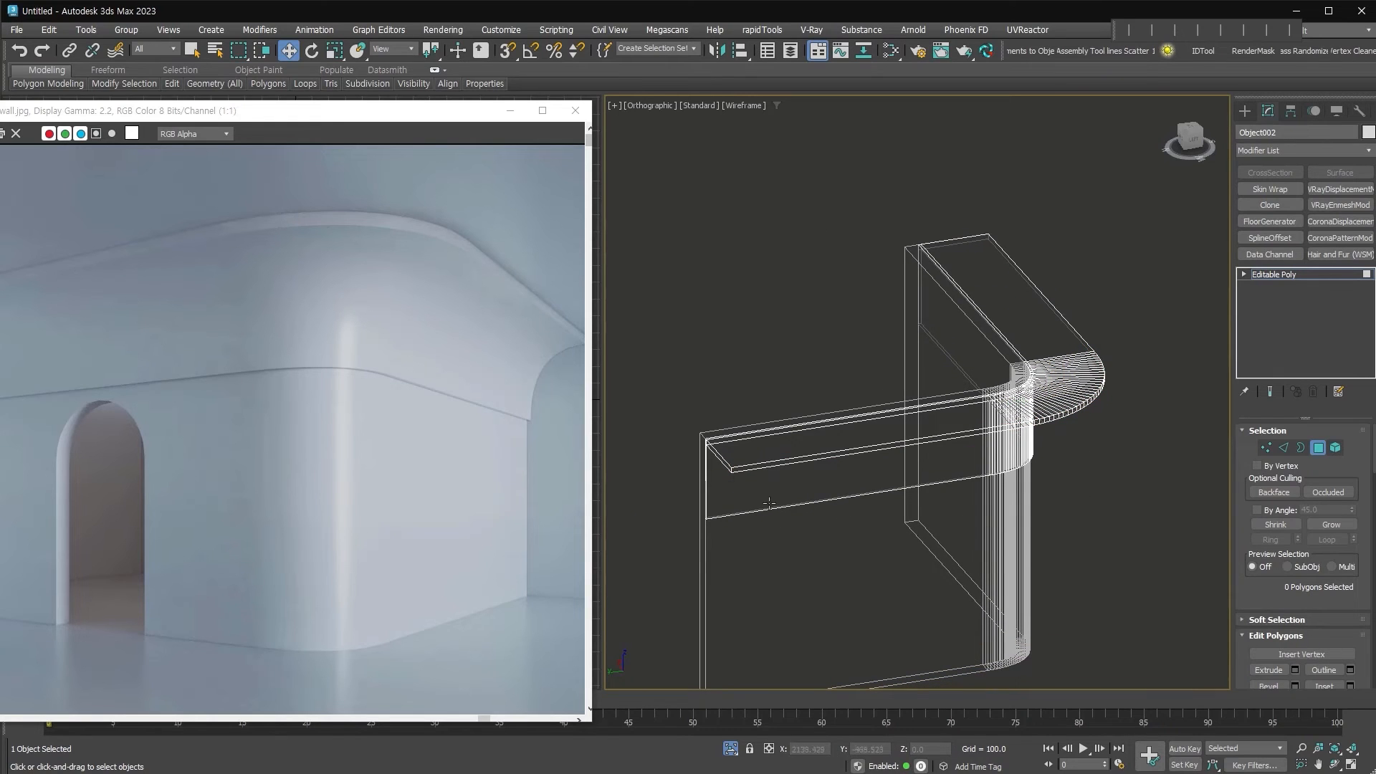
- Switch to shaded display and delete the three end-cap polygons of the ledge and band at the wall's end
key(F3)
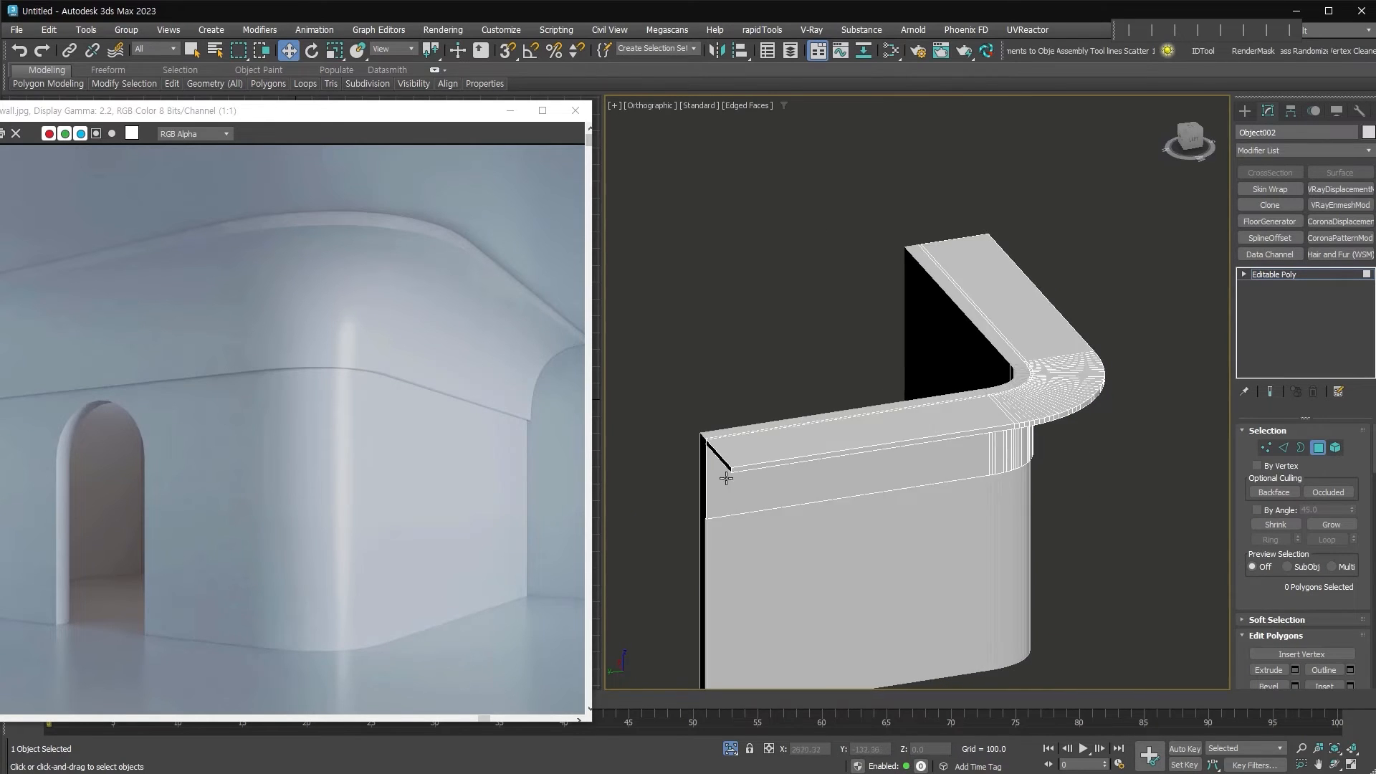
scroll(817, 424, up, 3)
alt+middle_drag(847, 446, 854, 440)
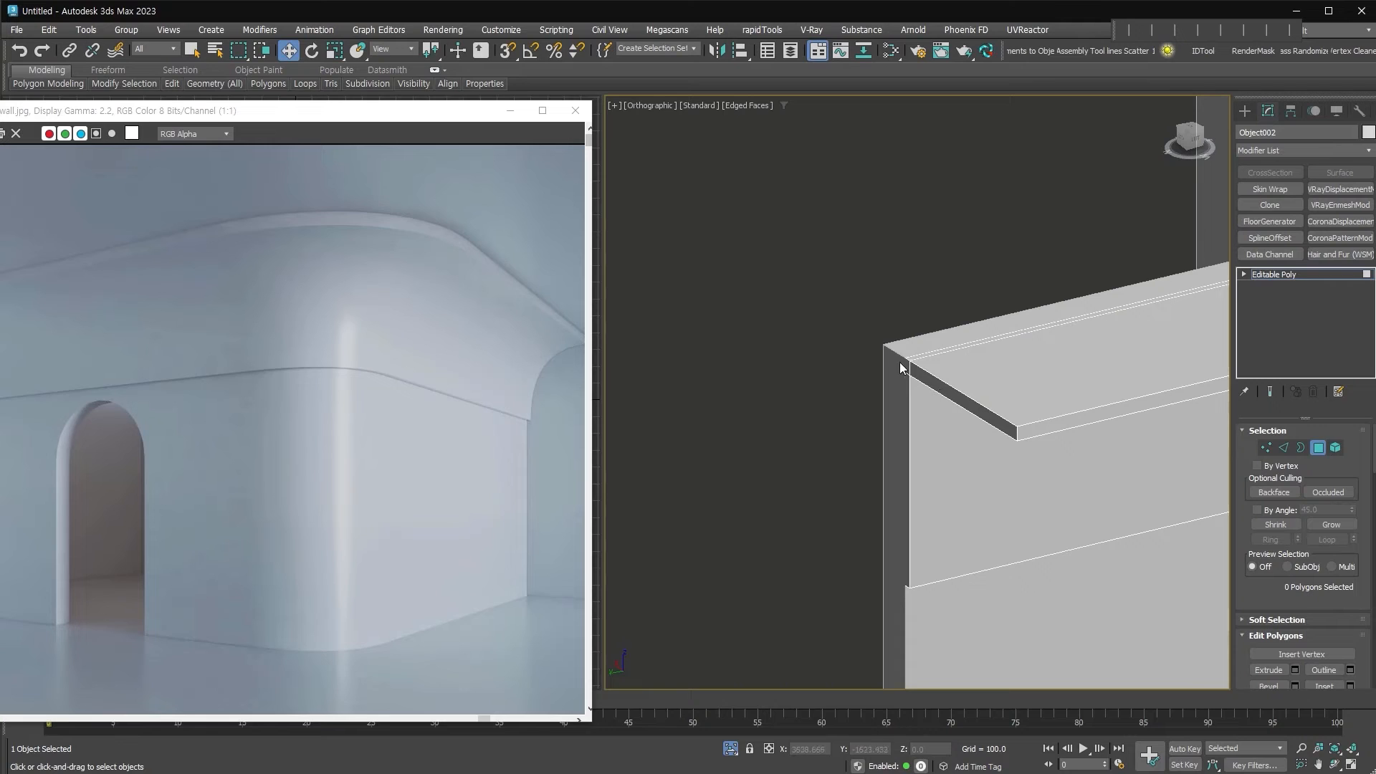
drag(785, 247, 1033, 660)
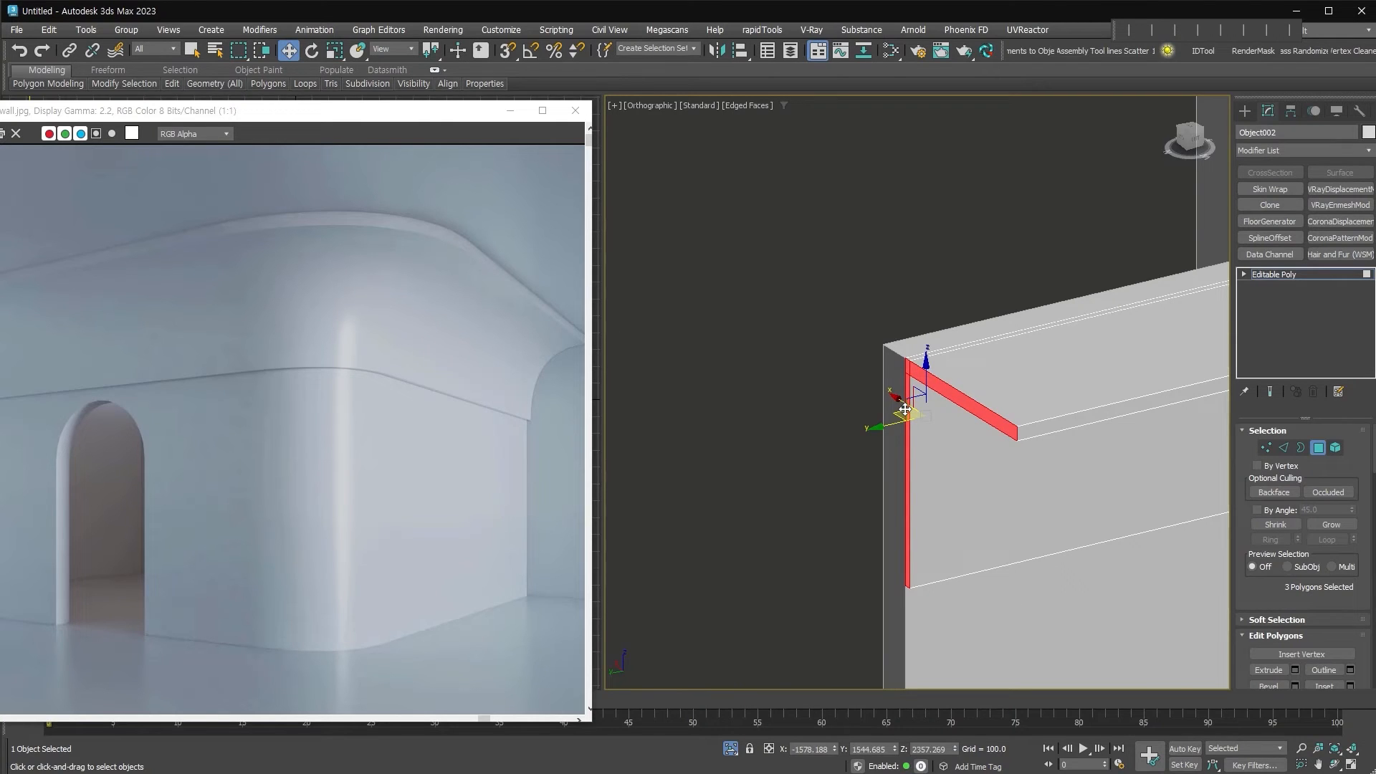
key(Delete)
alt+middle_drag(845, 519, 907, 434)
scroll(907, 434, up, 5)
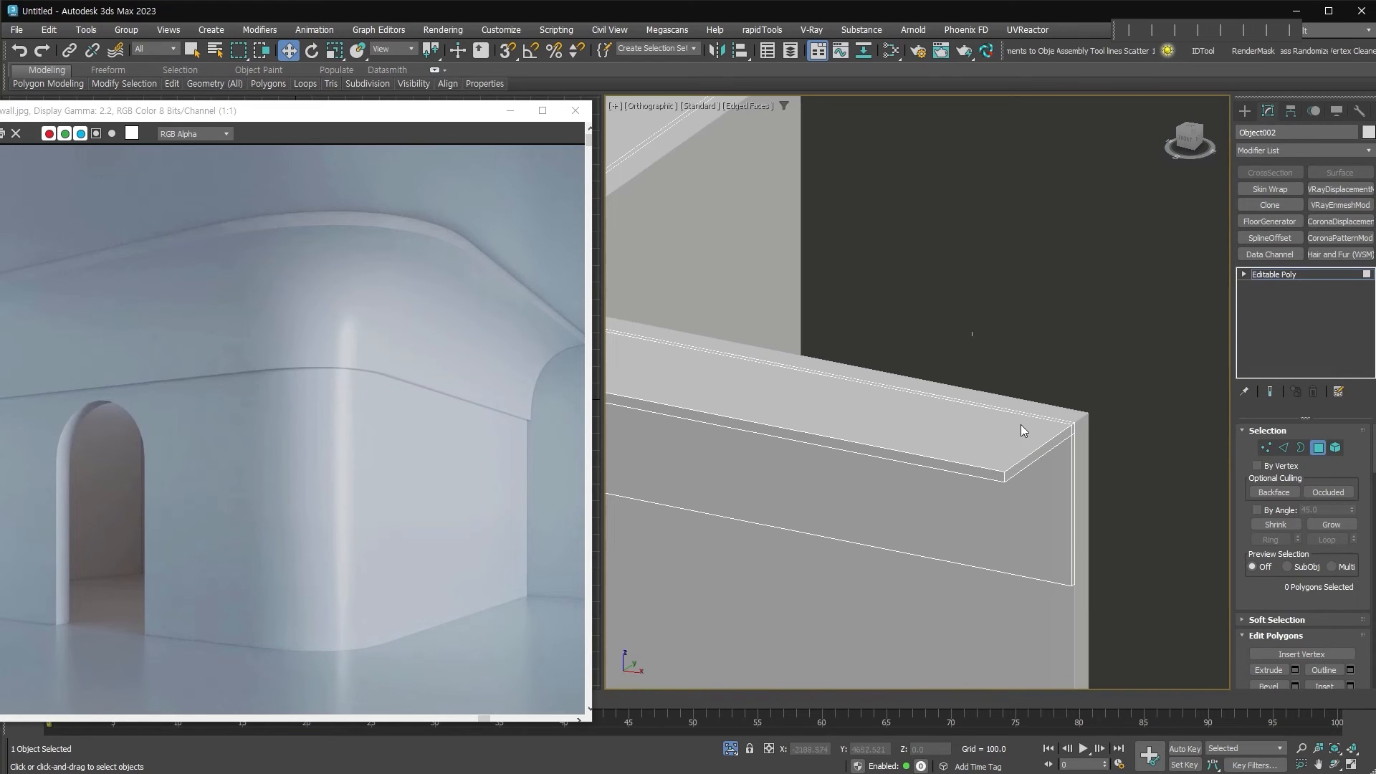
- Select the edge loop where the ledge's underside meets the band's outer face and start a Chamfer in perspective view
click(1285, 446)
alt+middle_drag(1017, 499, 943, 365)
scroll(1002, 313, up, 3)
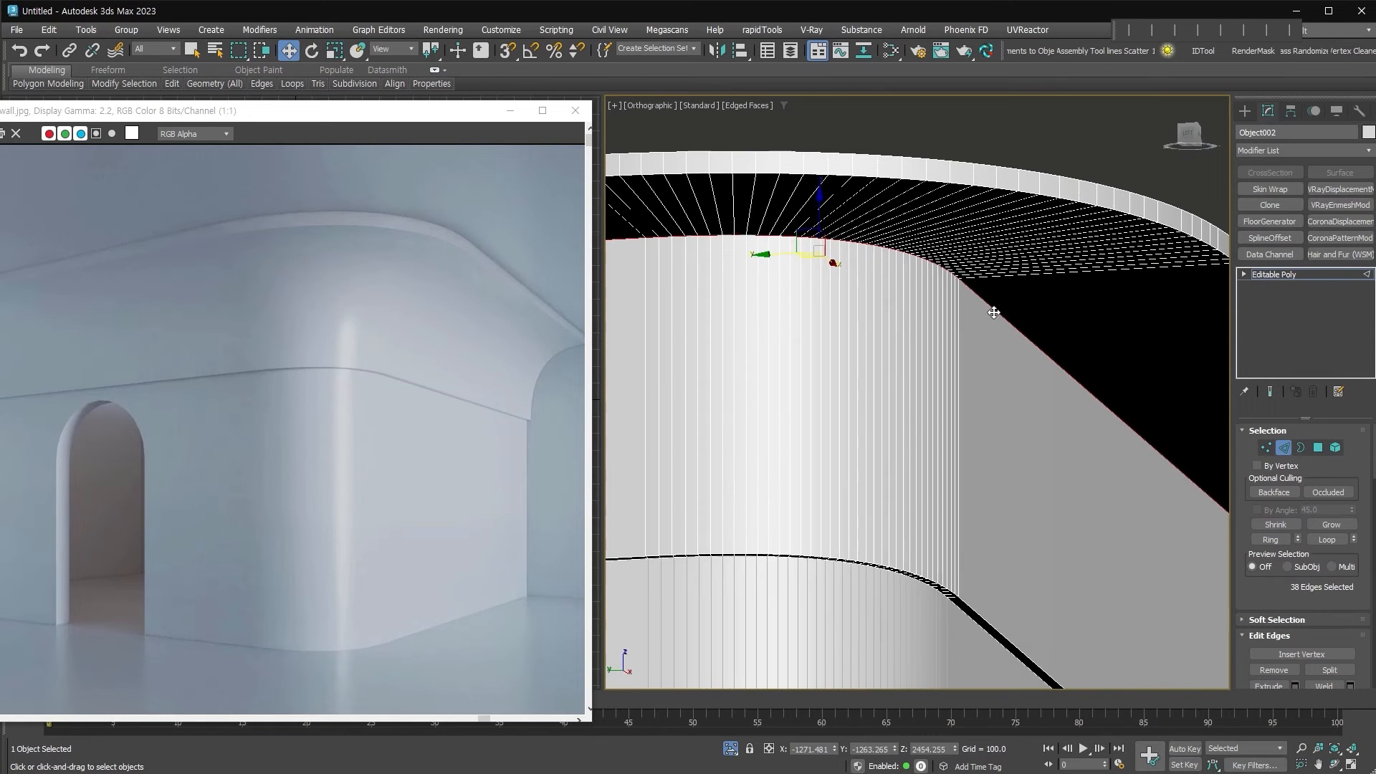
click(1001, 330)
double_click(1008, 321)
scroll(1141, 471, down, 5)
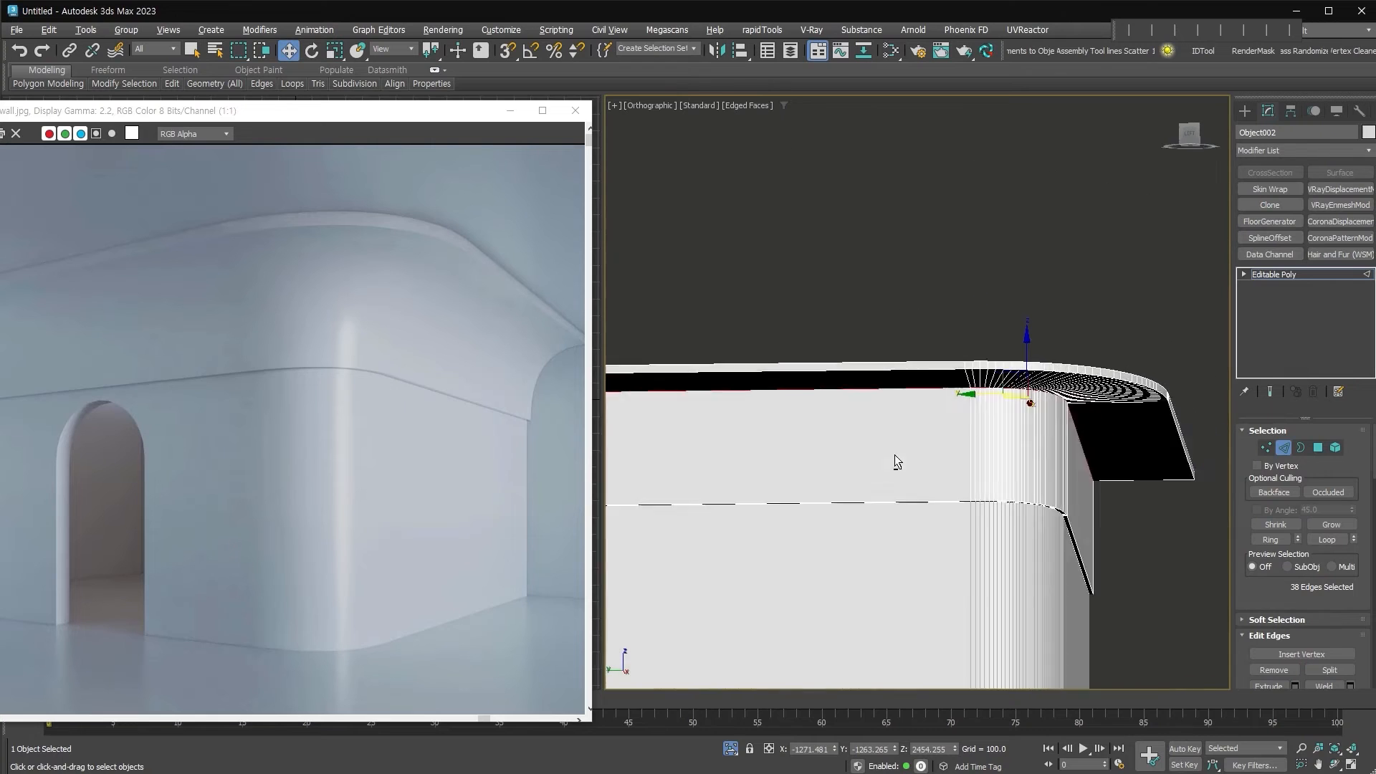
alt+middle_drag(1116, 435, 1005, 363)
key(p)
right_click(1005, 363)
click(869, 450)
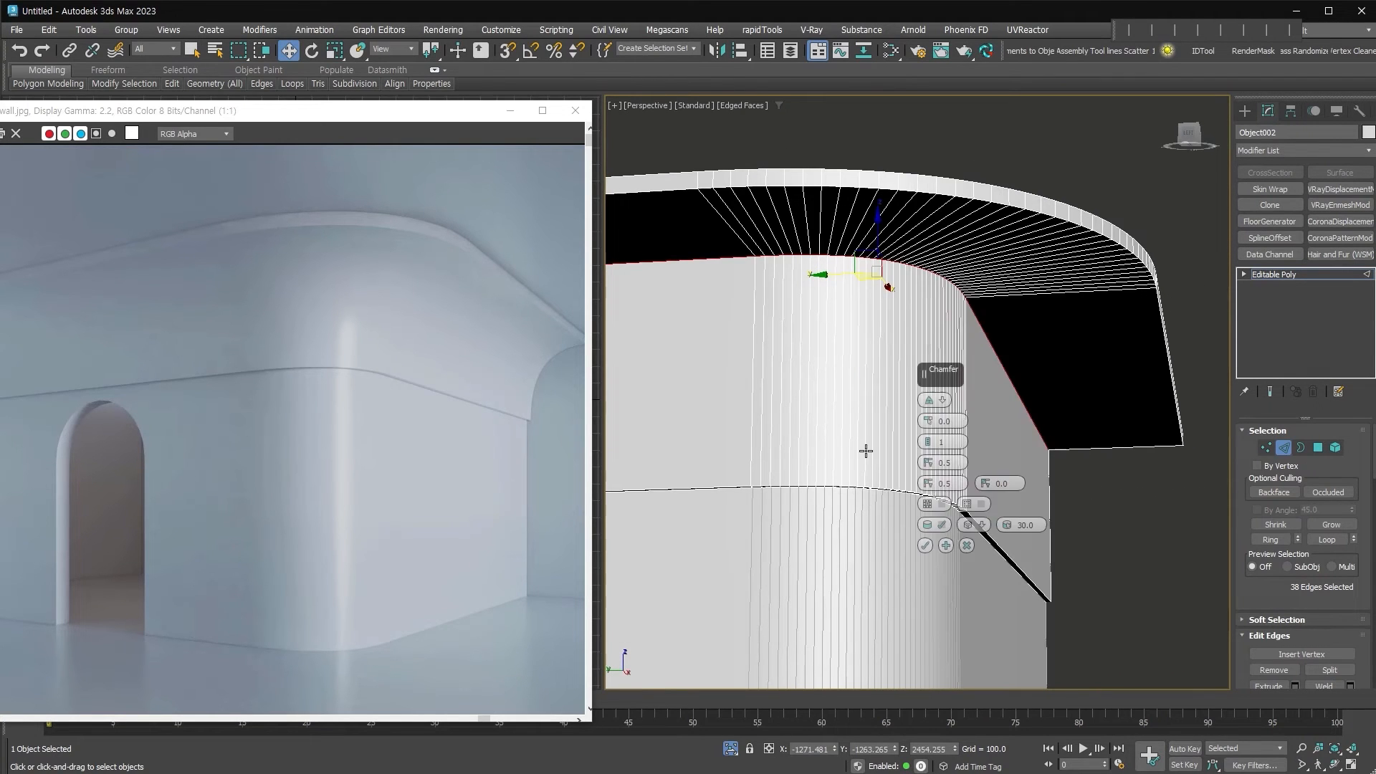
drag(930, 422, 1129, 561)
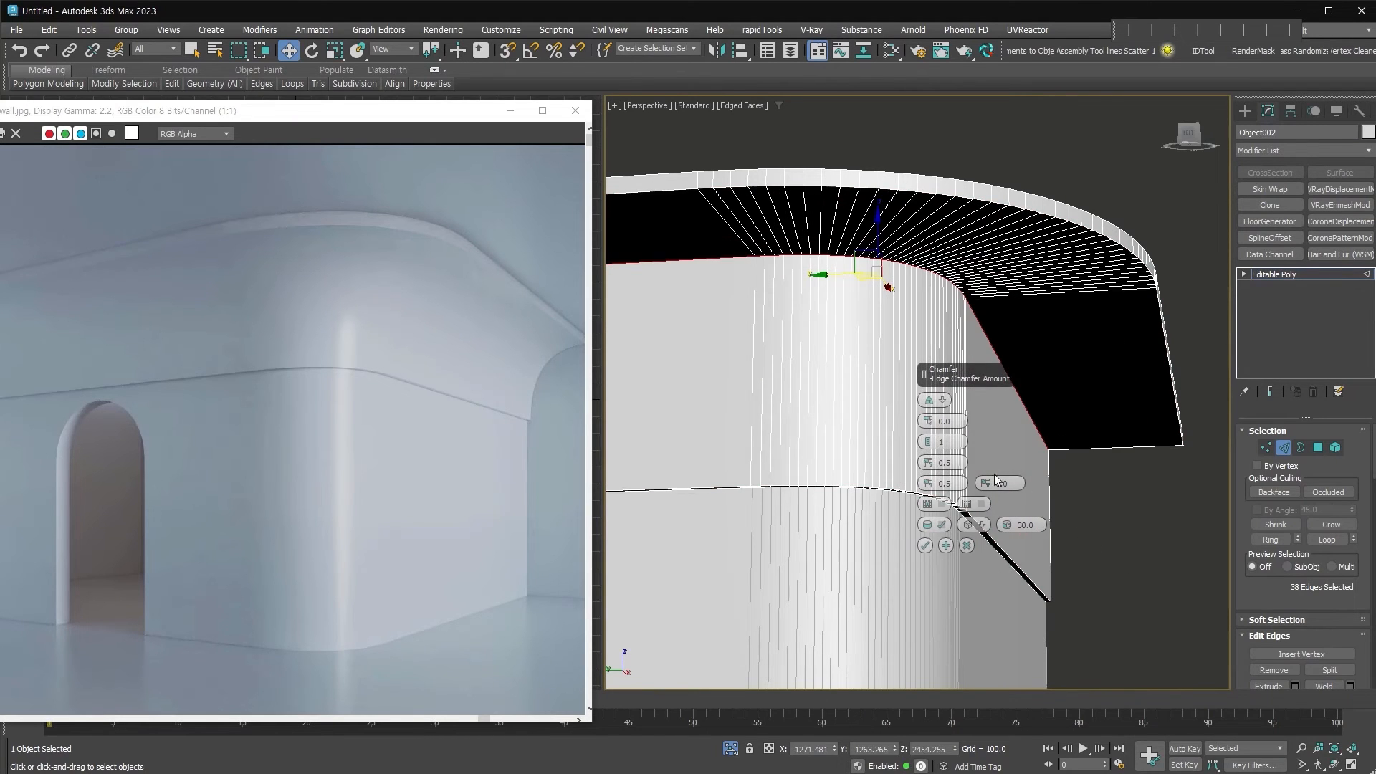
key(u)
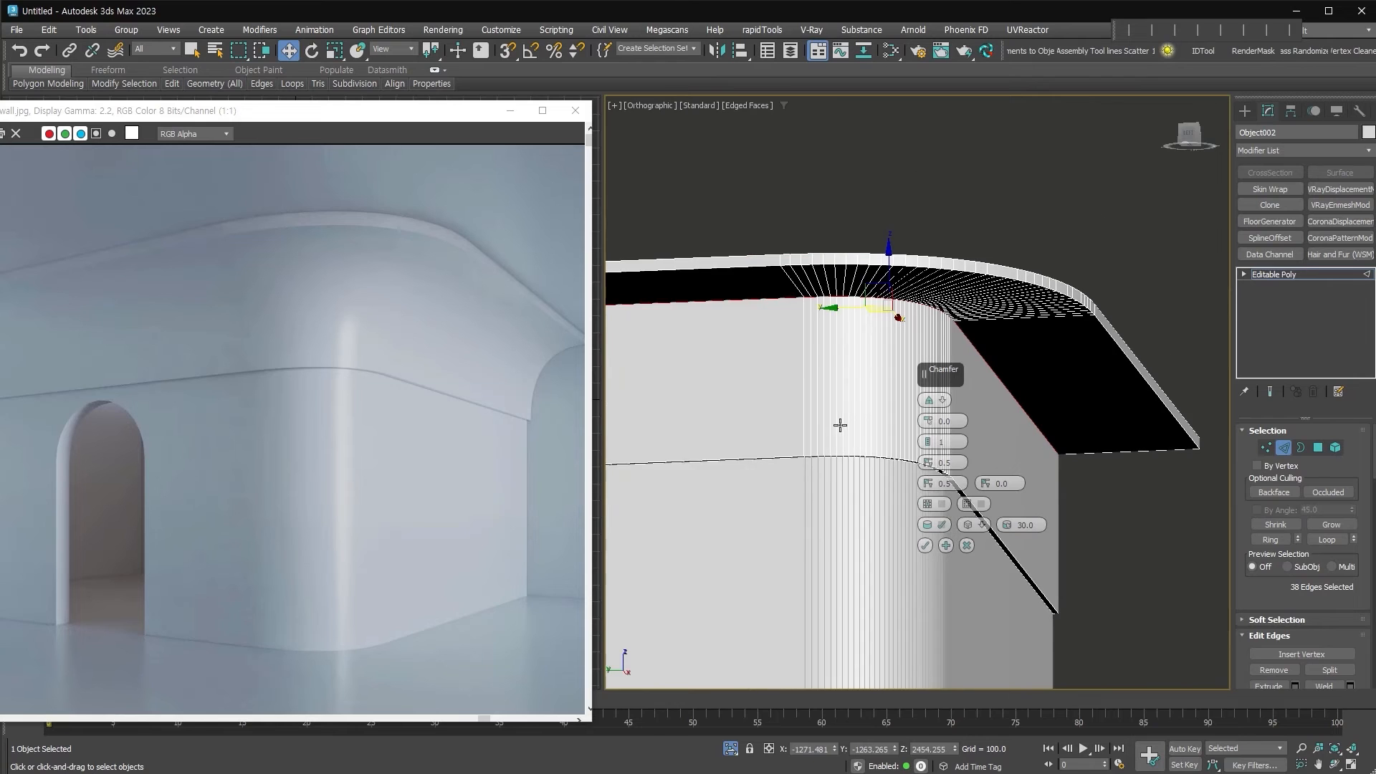
drag(927, 422, 978, 337)
key(p)
drag(928, 422, 971, 664)
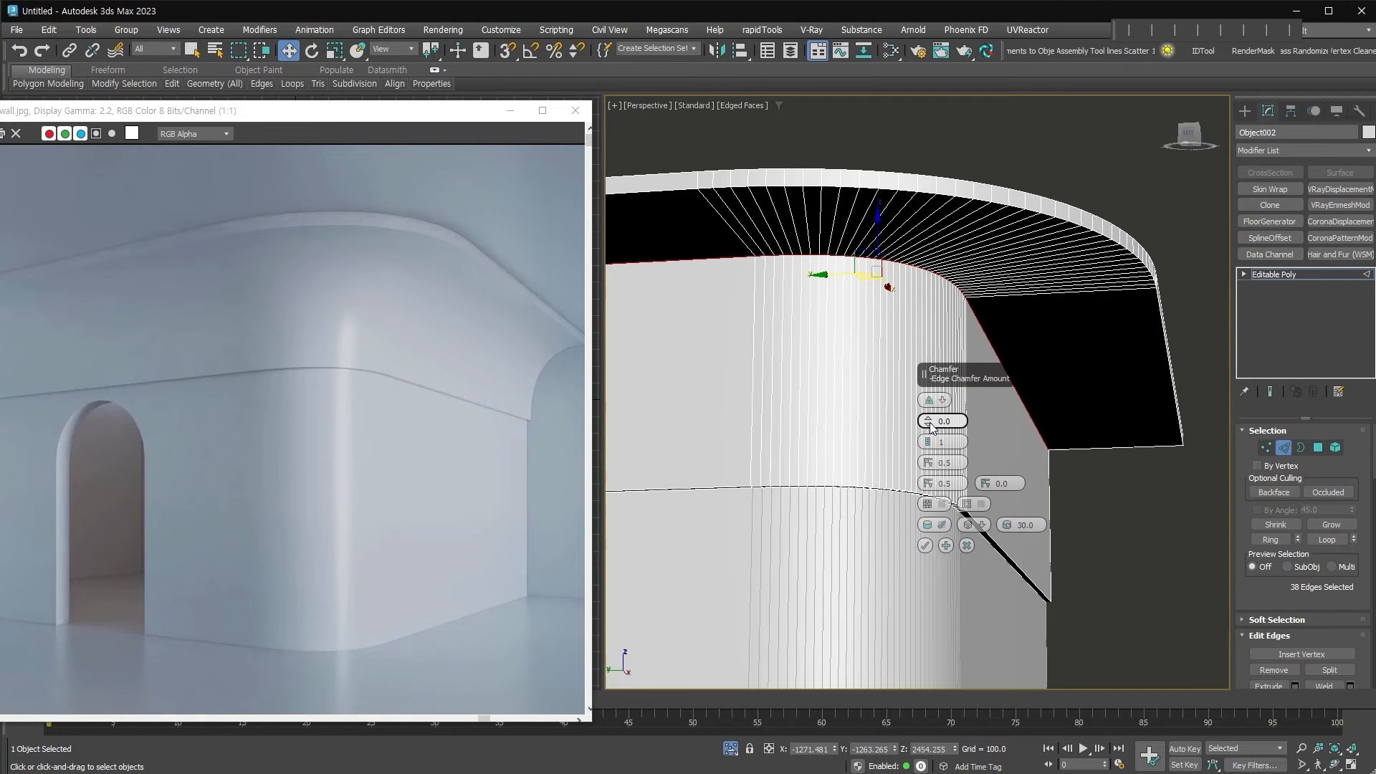
- Chamfer the selected edge loop with an amount of about 893.9 and 20 segments to form the curved cove
drag(929, 424, 1086, 469)
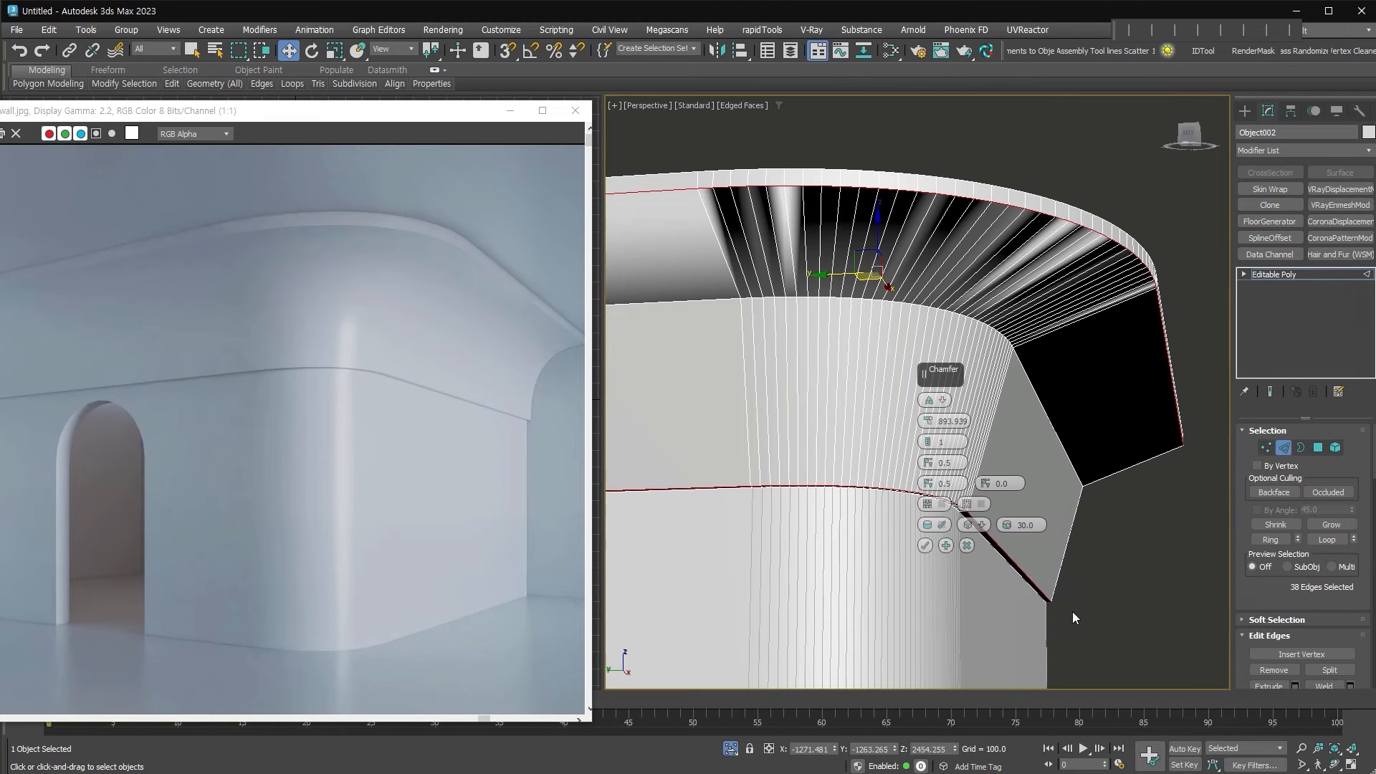
drag(929, 442, 929, 411)
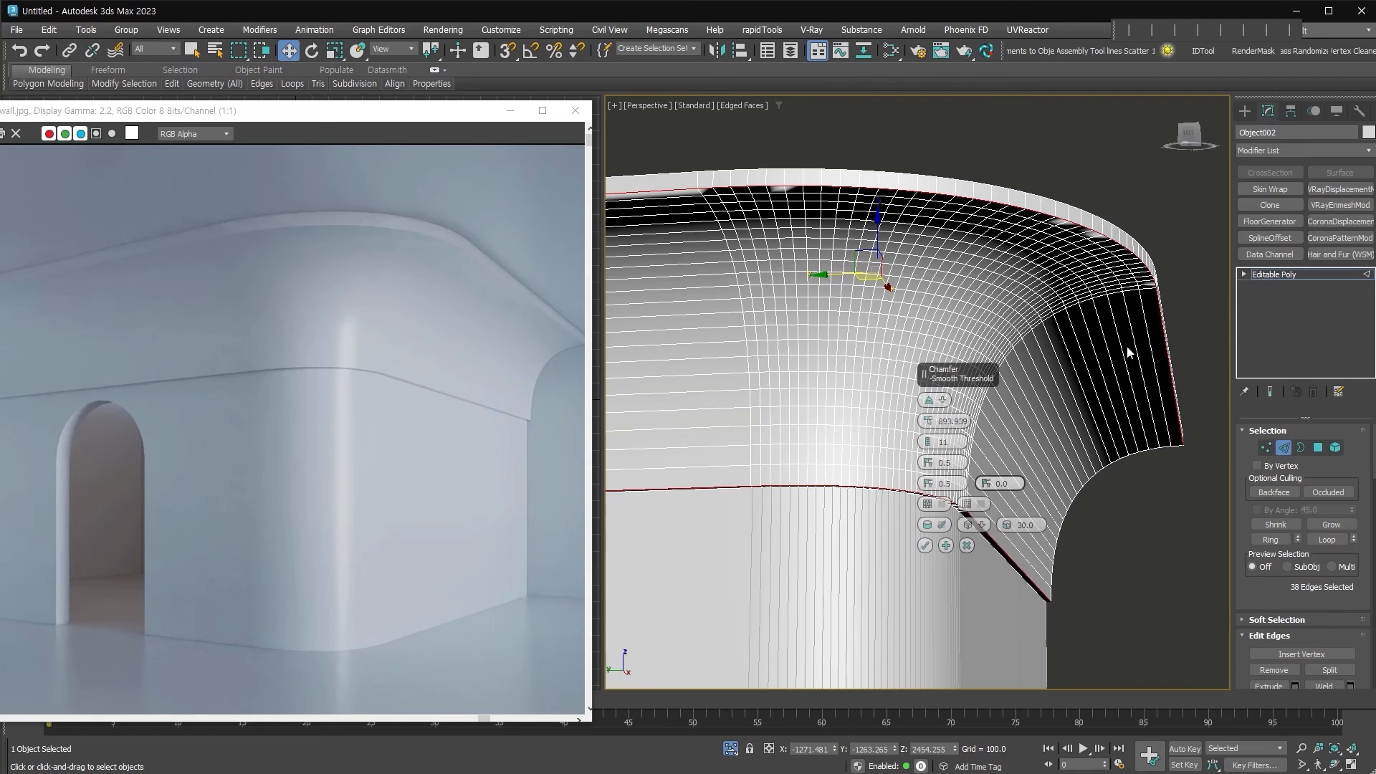
drag(929, 442, 930, 414)
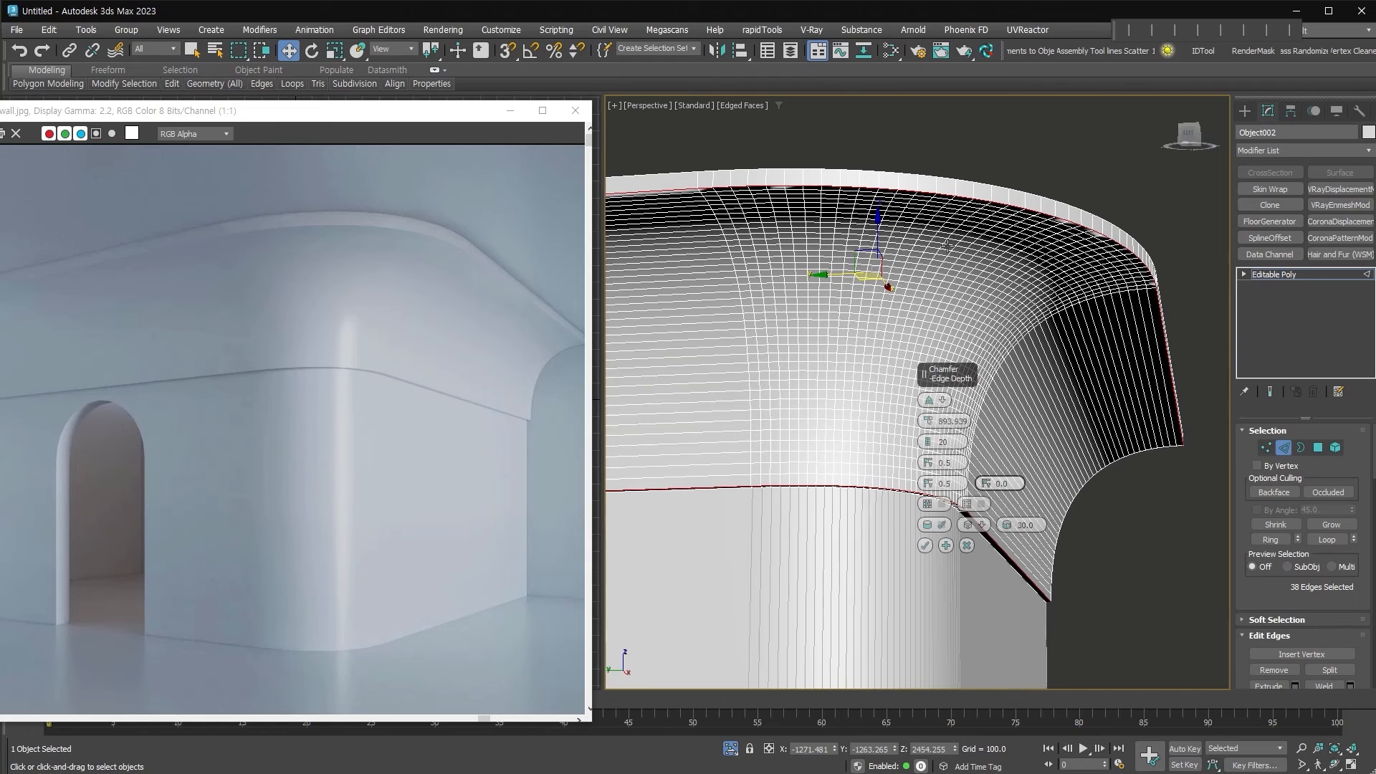
click(926, 545)
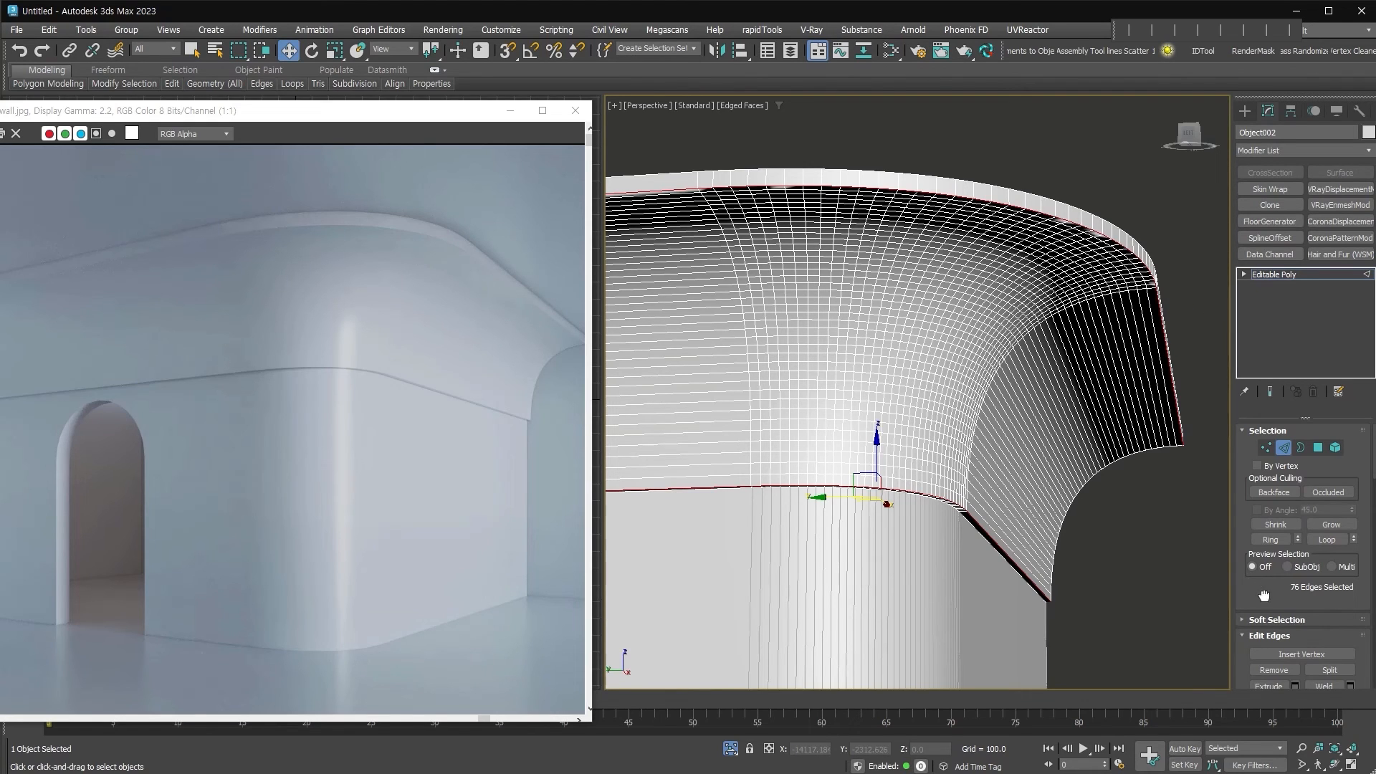
- Weld the upper band's overlapping vertices and return to object level
scroll(1289, 544, down, 3)
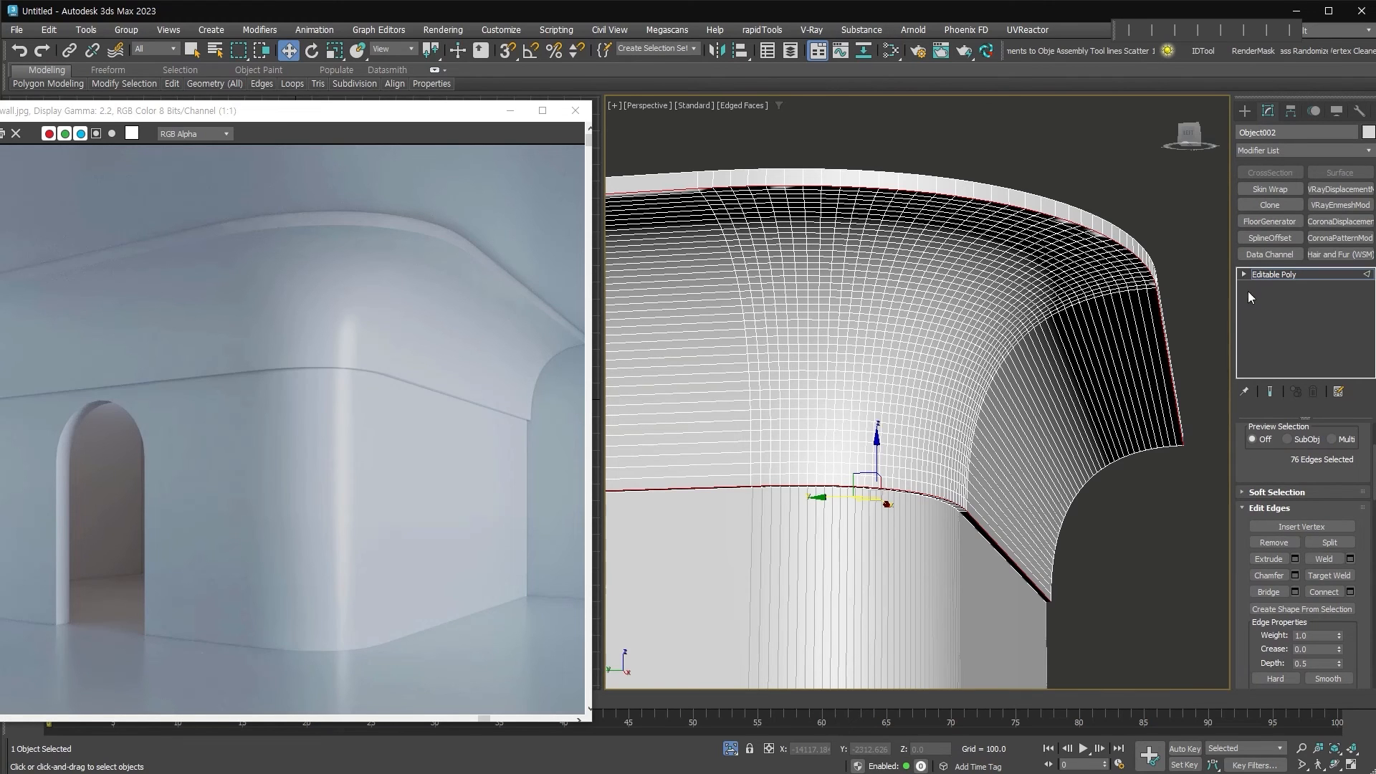
key(1)
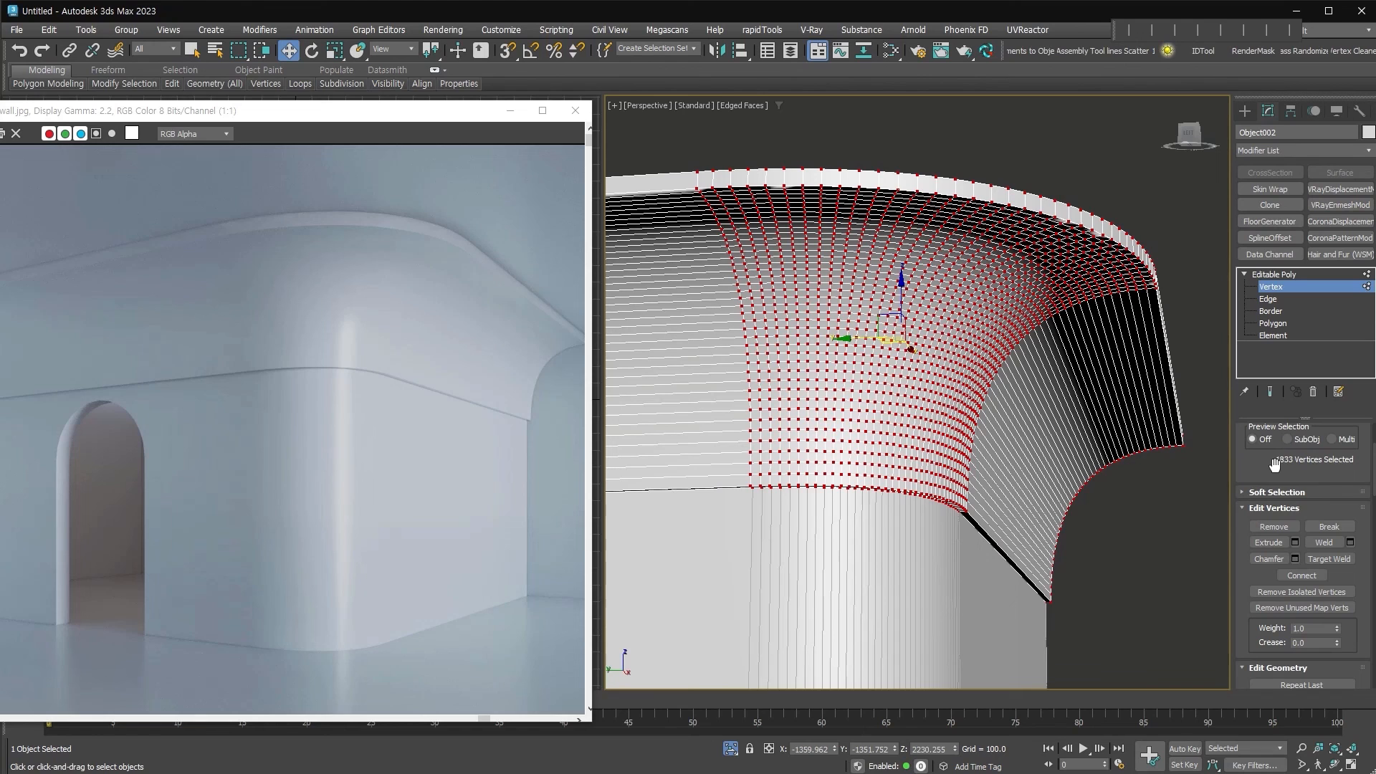
click(1325, 544)
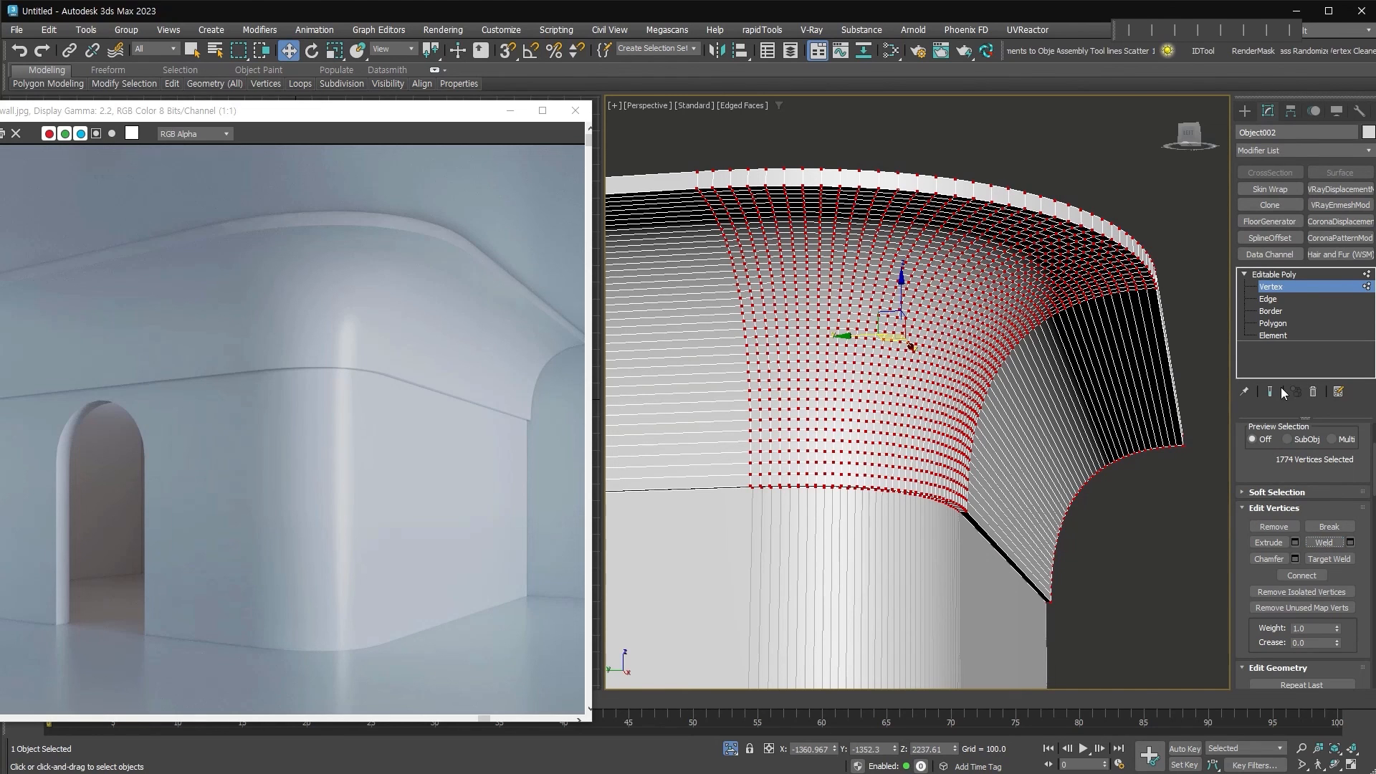
click(1289, 287)
- Hide the mesh edges and compare the shaded wall and cove with the reference image from a similar angle
key(F4)
mouse_move(1030, 269)
middle_down()
mouse_move(1030, 399)
mouse_move(1037, 368)
middle_up()
alt+middle_drag(1069, 453, 1103, 440)
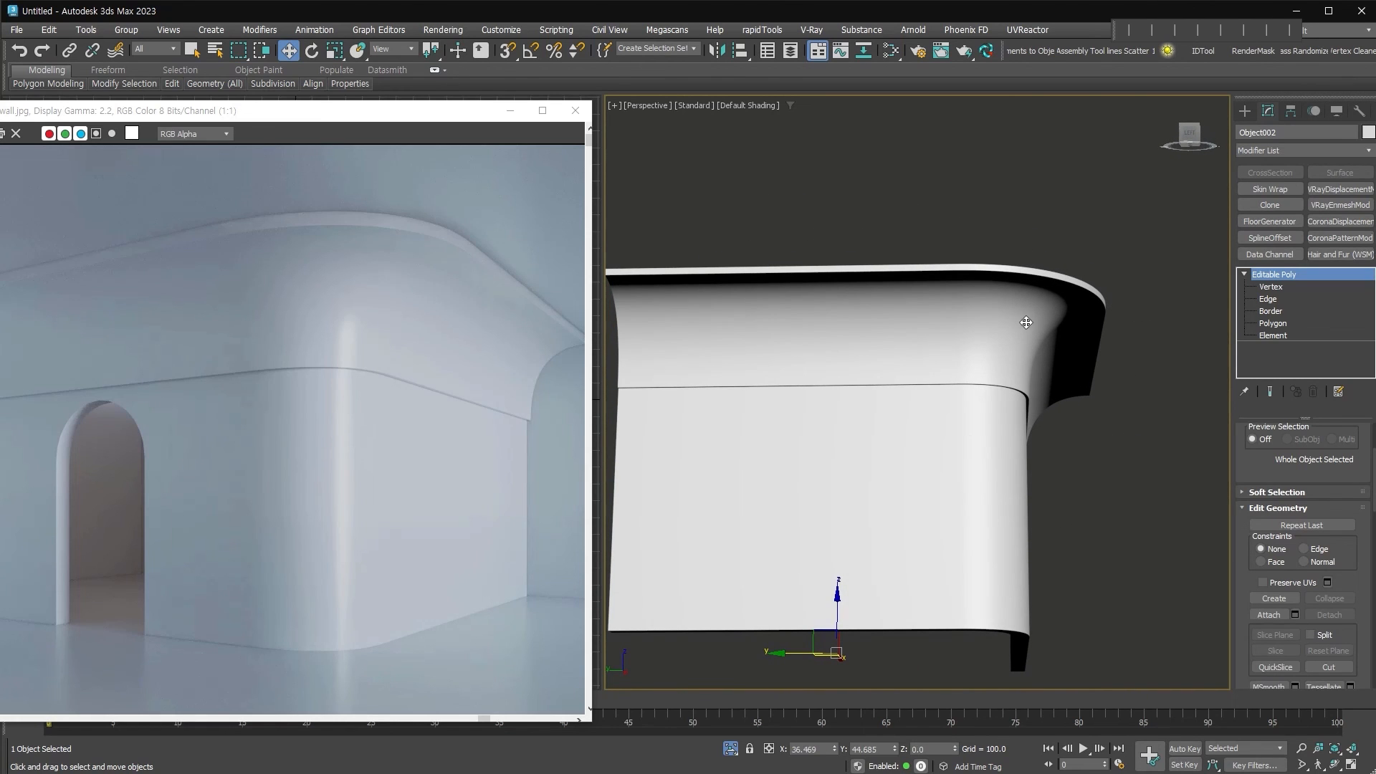
alt+middle_drag(1002, 413, 1084, 437)
key(alt+z)
drag(1084, 437, 1076, 427)
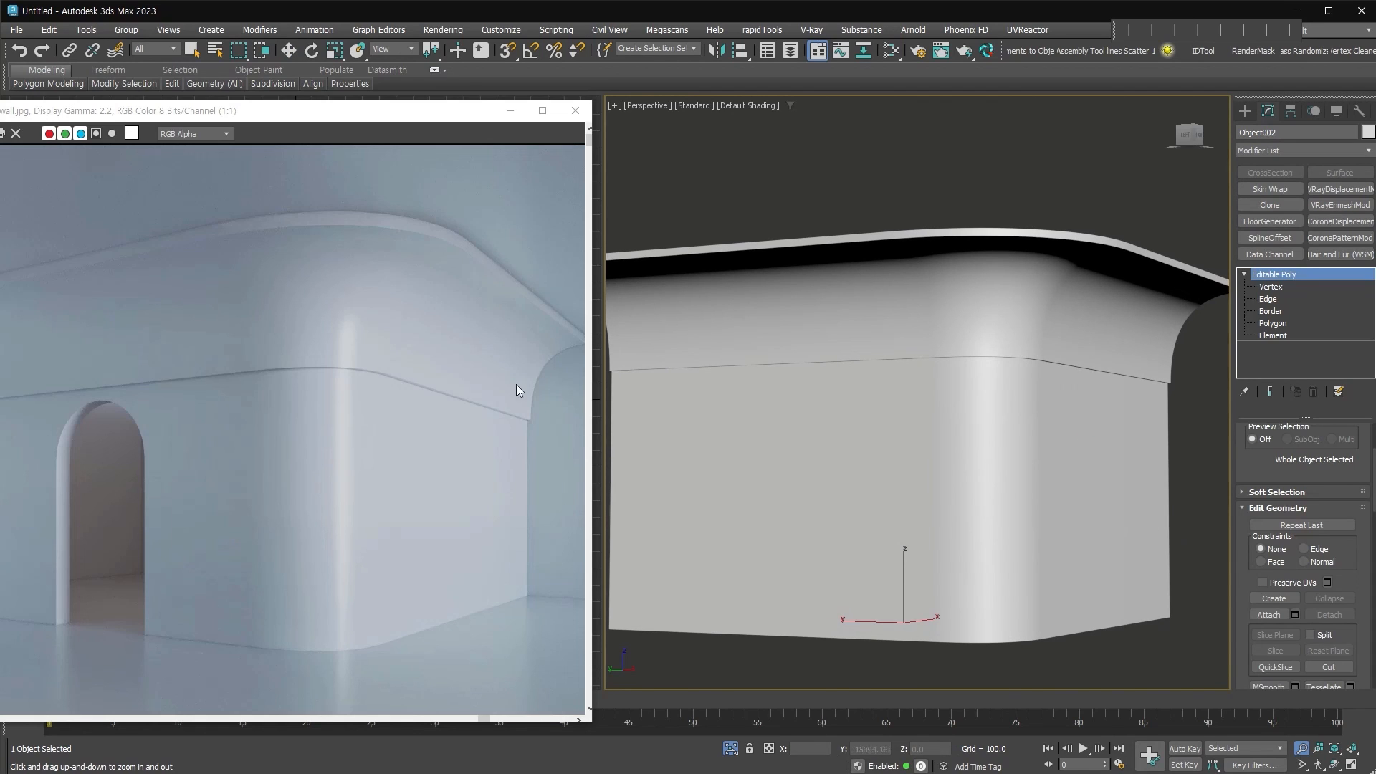